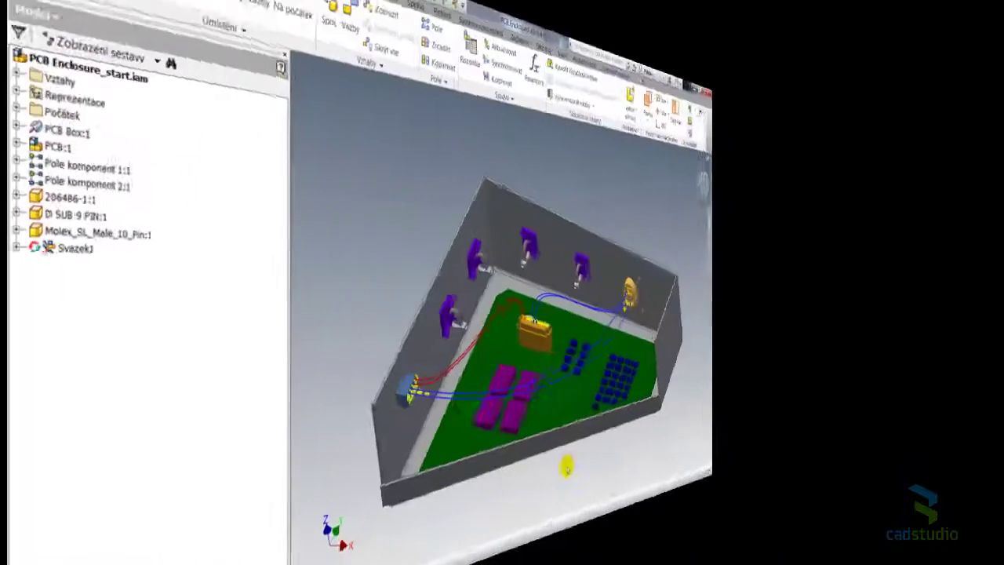
- Zoom into the PCB enclosure and open the Svazek1 harness in the cable and harness environment
{"action": "scroll", "coordinate": [458, 402], "scroll_direction": "down", "scroll_amount": 2}
{"action": "scroll", "coordinate": [455, 398], "scroll_direction": "down", "scroll_amount": 2}
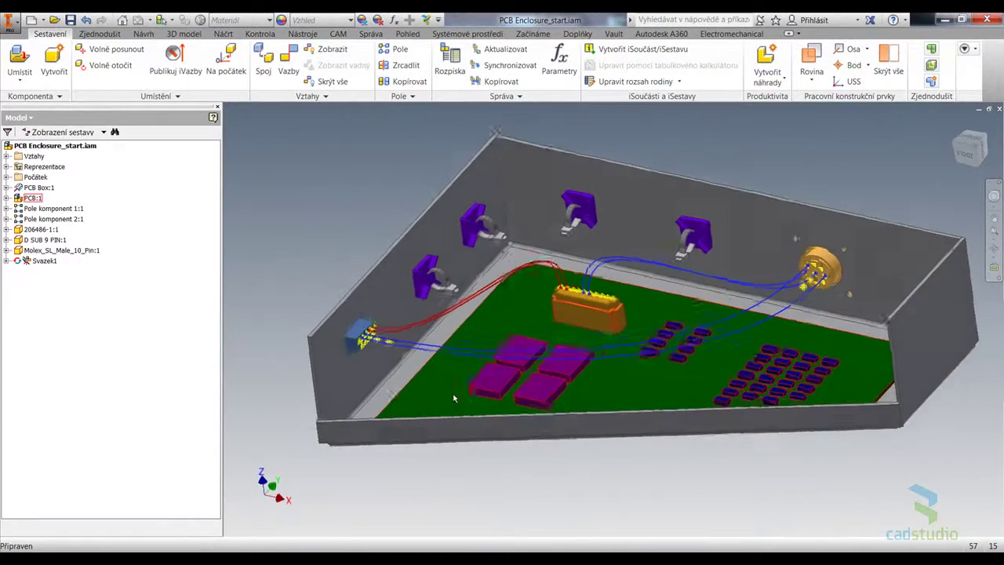
{"action": "scroll", "coordinate": [453, 396], "scroll_direction": "down", "scroll_amount": 2}
{"action": "left_click", "coordinate": [400, 349]}
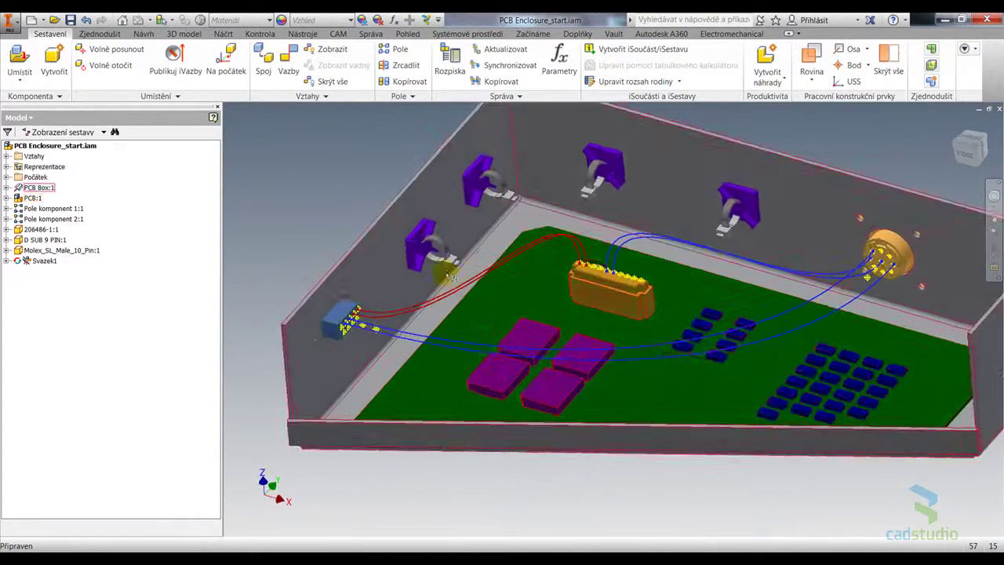
{"action": "left_click", "coordinate": [240, 320]}
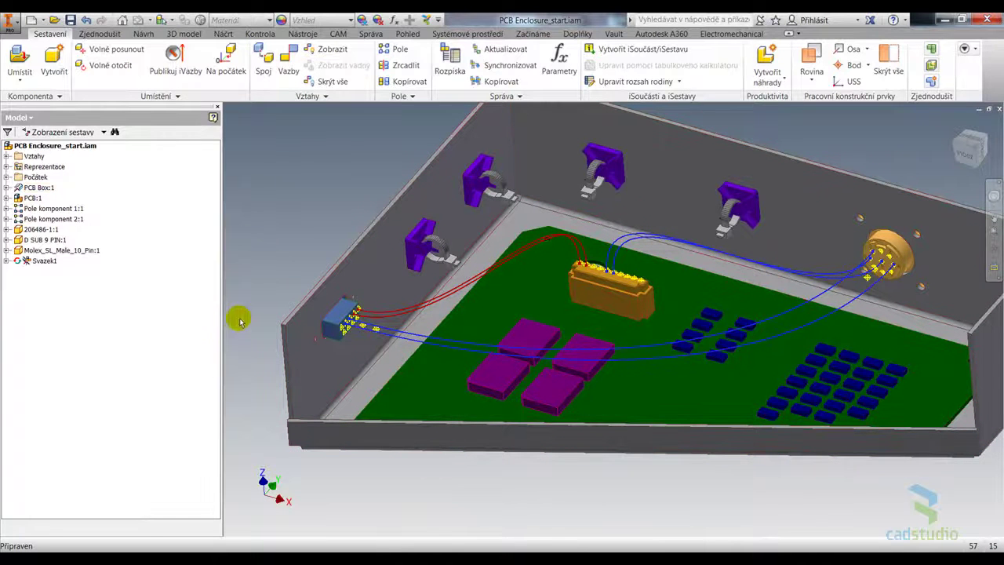
{"action": "double_click", "coordinate": [33, 263]}
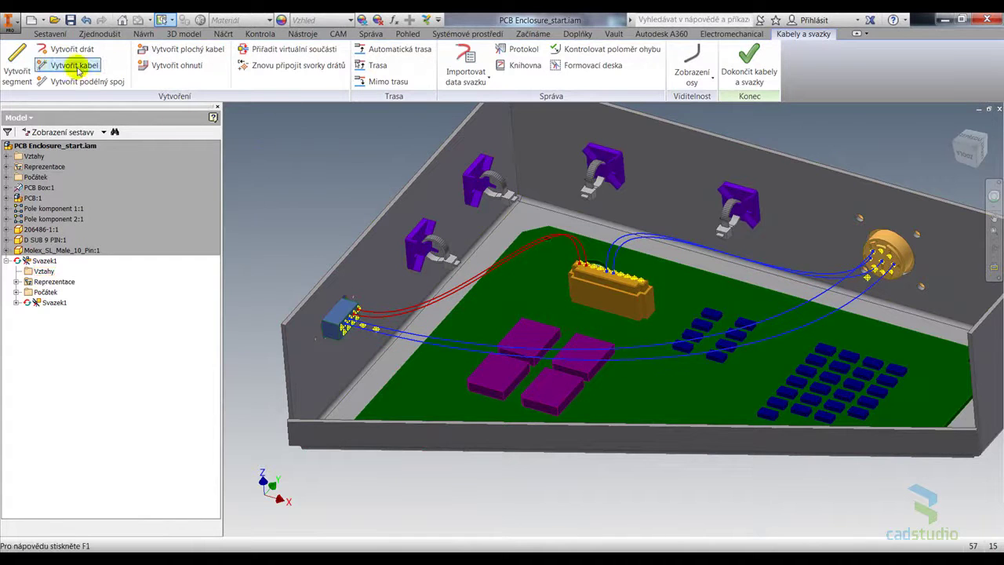
- Start a new bundle segment at the D-SUB connector and fix a point just in front of it
{"action": "left_click", "coordinate": [21, 61]}
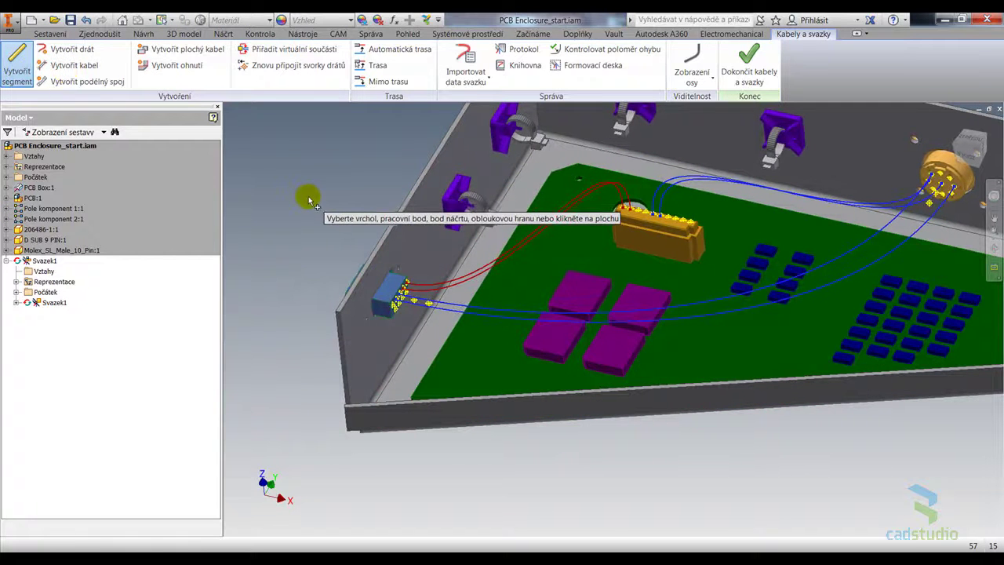
{"action": "left_click", "coordinate": [396, 302]}
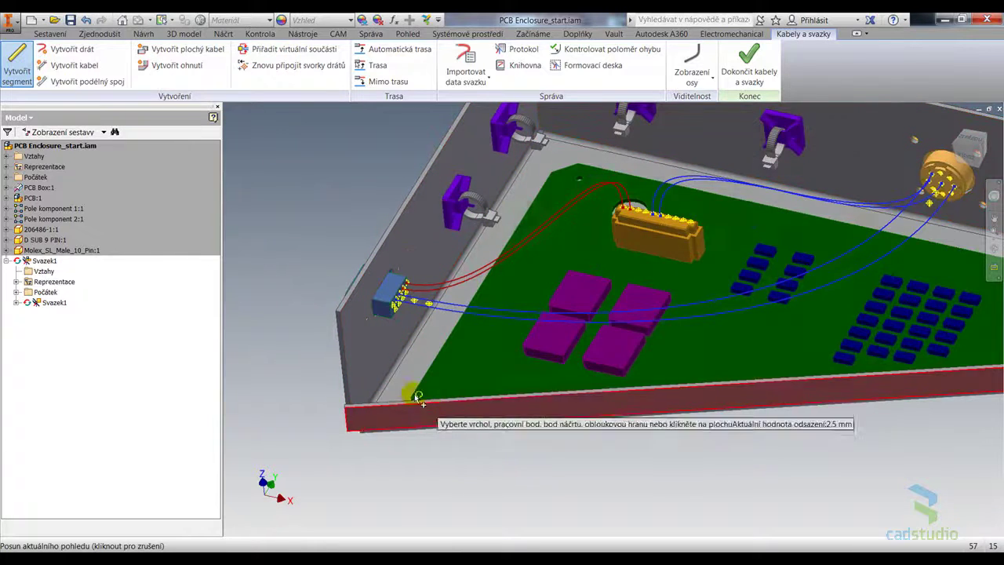
{"action": "scroll", "coordinate": [410, 390], "scroll_direction": "up", "scroll_amount": 2}
{"action": "scroll", "coordinate": [399, 352], "scroll_direction": "up", "scroll_amount": 2}
{"action": "scroll", "coordinate": [405, 358], "scroll_direction": "up", "scroll_amount": 2}
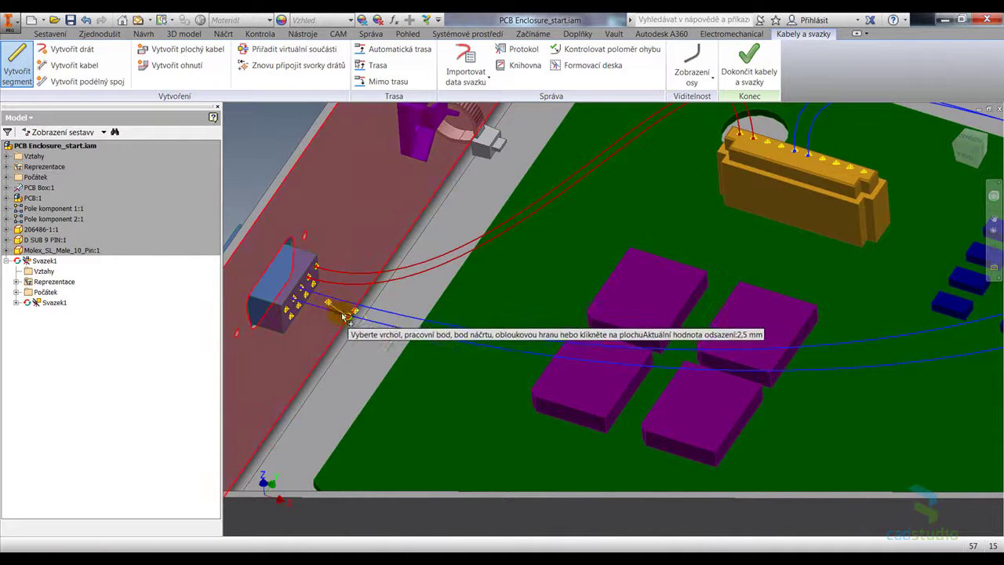
{"action": "left_click", "coordinate": [355, 313]}
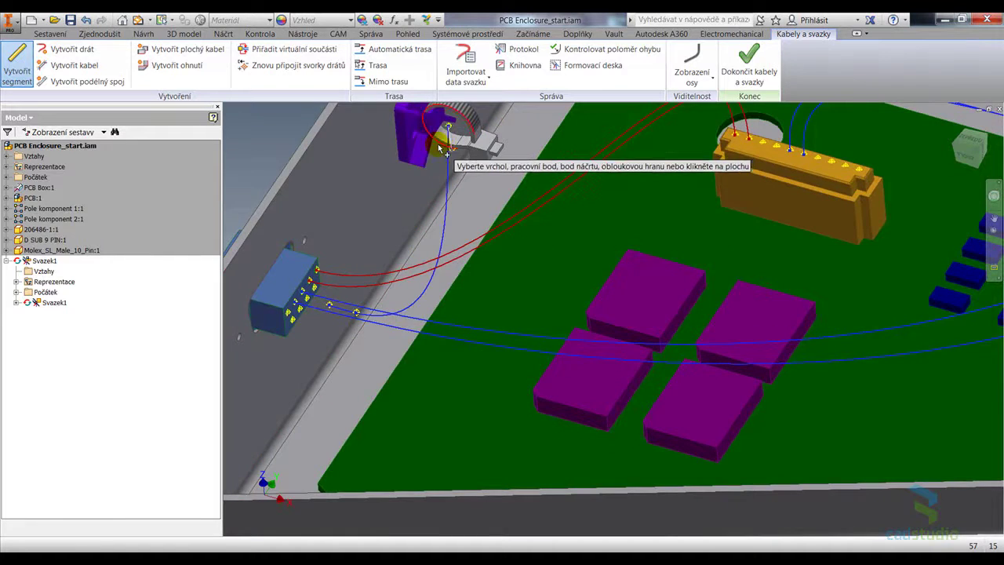
- Orbit and zoom to a close, angled view of the upper wall clip
{"action": "scroll", "coordinate": [442, 147], "scroll_direction": "down", "scroll_amount": 3}
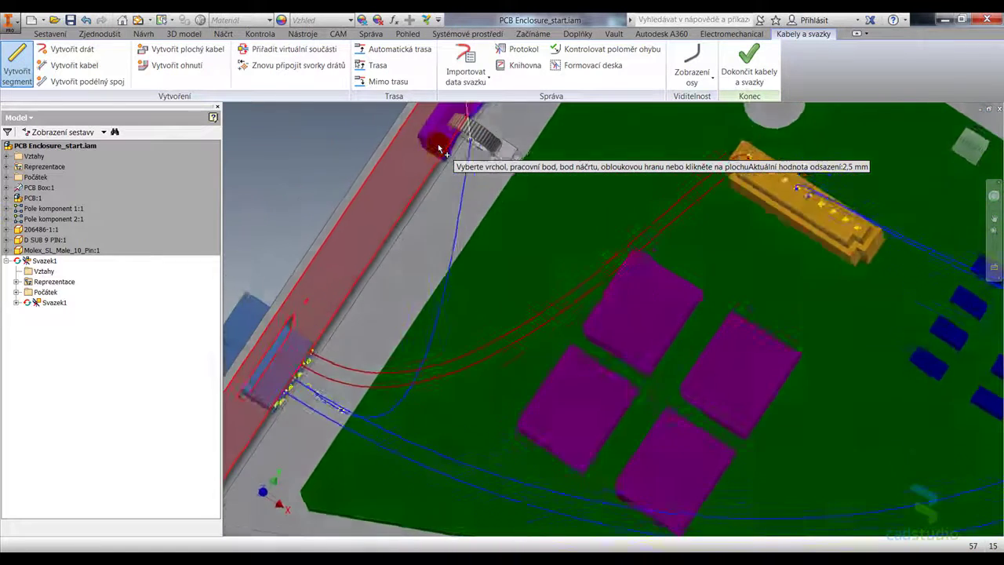
{"action": "scroll", "coordinate": [441, 149], "scroll_direction": "down", "scroll_amount": 5}
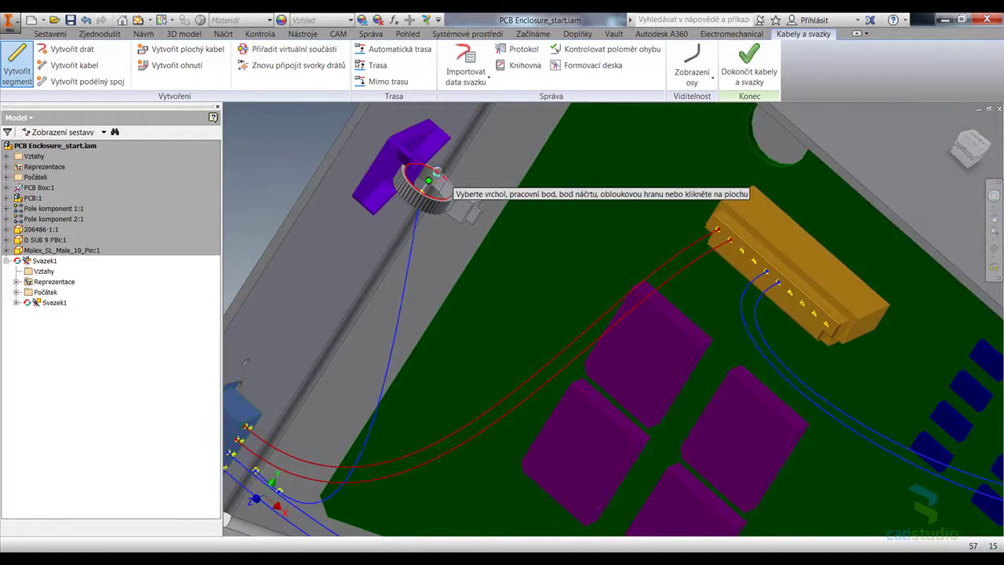
{"action": "scroll", "coordinate": [436, 171], "scroll_direction": "up", "scroll_amount": 3}
{"action": "middle_click_drag", "start_coordinate": [437, 168], "coordinate": [466, 200], "text": "shift"}
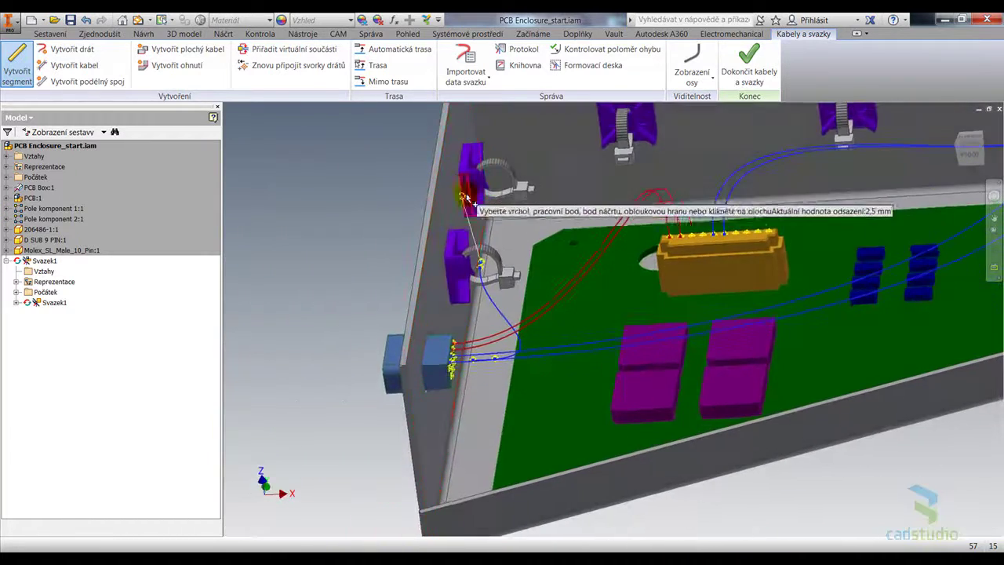
{"action": "scroll", "coordinate": [467, 200], "scroll_direction": "down", "scroll_amount": 4}
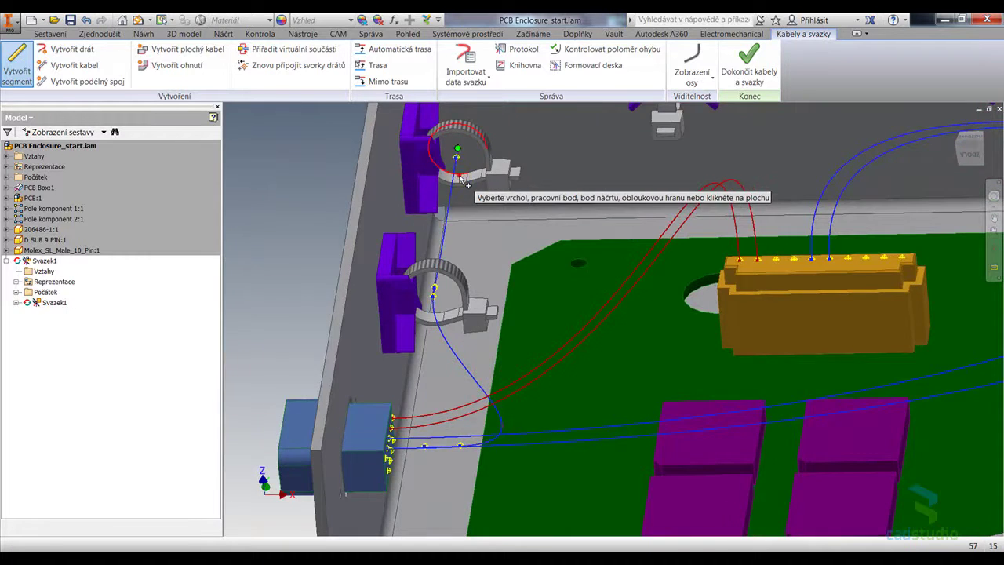
{"action": "mouse_move", "coordinate": [462, 180]}
{"action": "middle_mouse_down", "text": "shift"}
{"action": "mouse_move", "coordinate": [560, 246]}
{"action": "mouse_move", "coordinate": [494, 282]}
{"action": "middle_mouse_up", "text": "shift"}
{"action": "scroll", "coordinate": [595, 247], "scroll_direction": "down", "scroll_amount": 3}
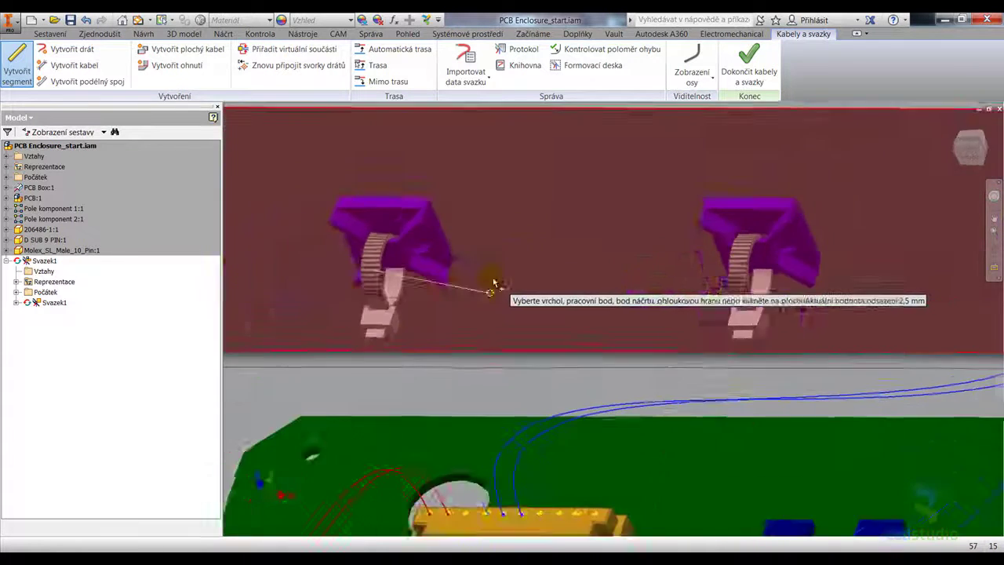
- Route the segment through the centre of the next wall clip
{"action": "key", "text": "F5"}
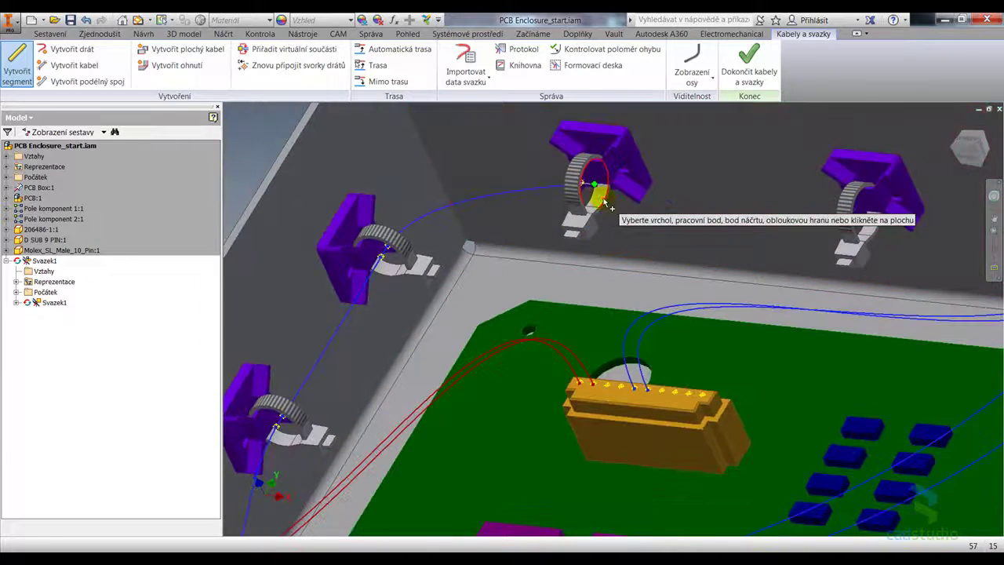
{"action": "middle_click_drag", "start_coordinate": [560, 195], "coordinate": [738, 255], "text": "shift"}
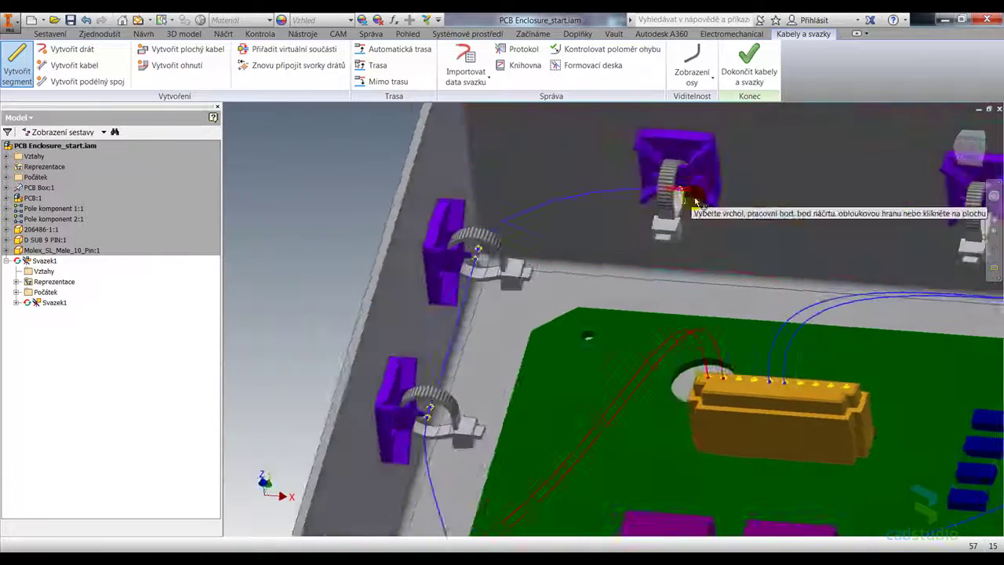
{"action": "key", "text": "F5"}
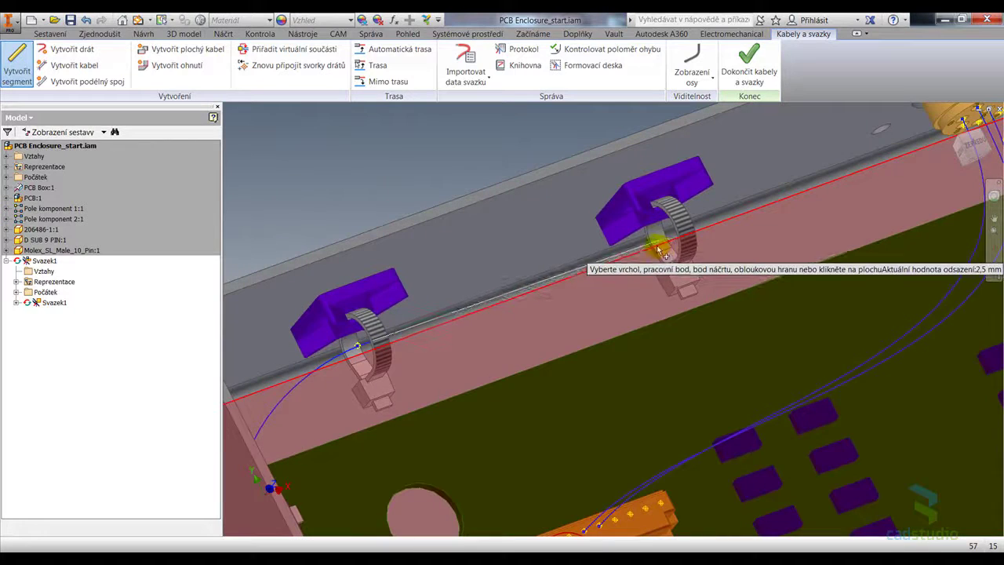
{"action": "key", "text": "F5"}
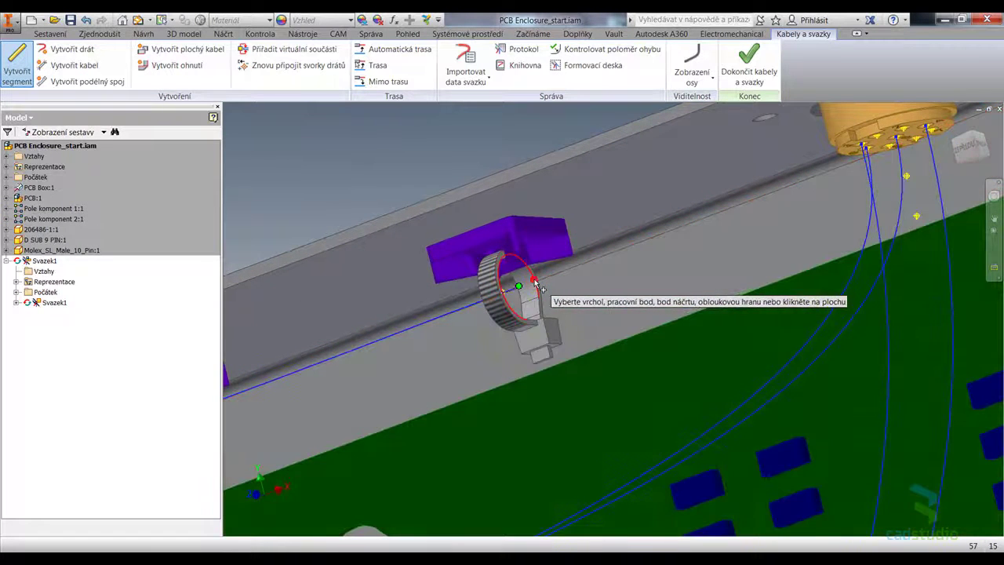
{"action": "left_click", "coordinate": [538, 287]}
- Add points through the last wall clip and at the circular connector, then finish the segment
{"action": "key", "text": "F5"}
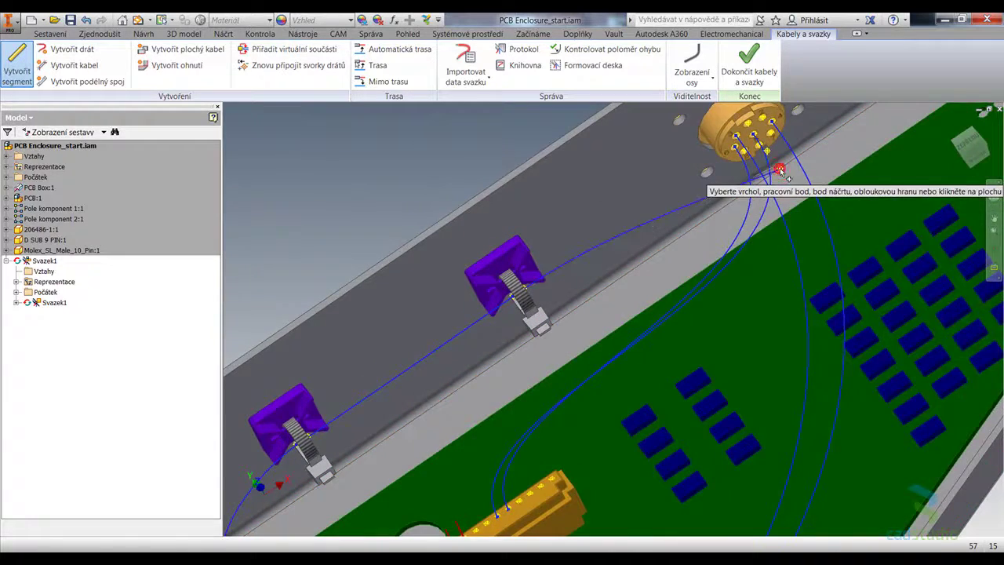
{"action": "key", "text": "F5"}
{"action": "left_click", "coordinate": [695, 207]}
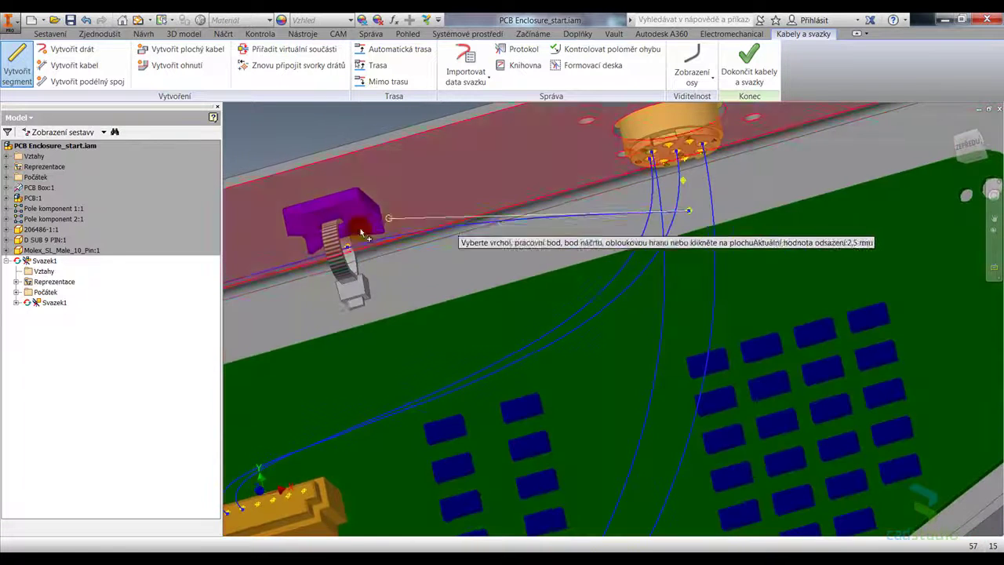
{"action": "left_click", "coordinate": [363, 232]}
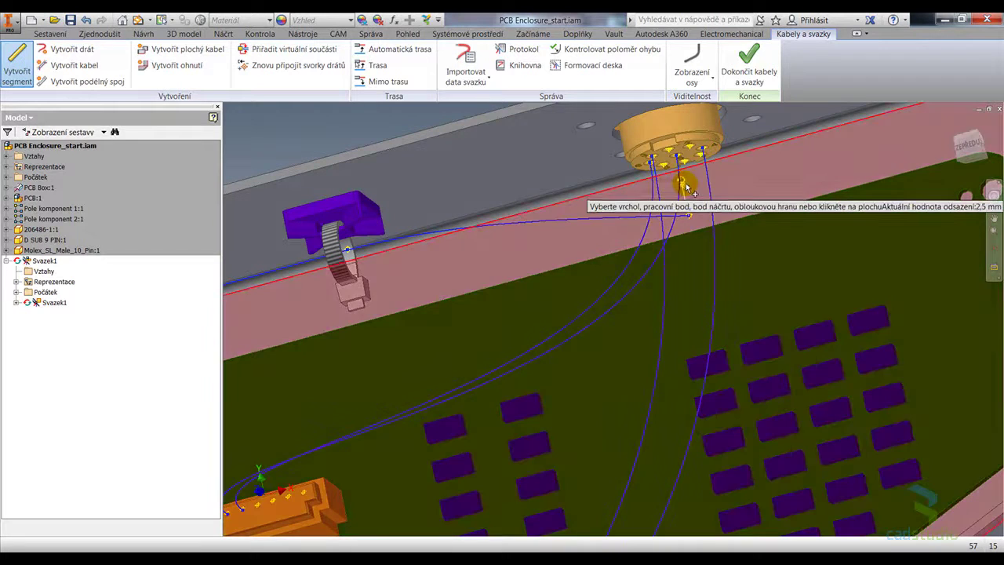
{"action": "left_click", "coordinate": [683, 186]}
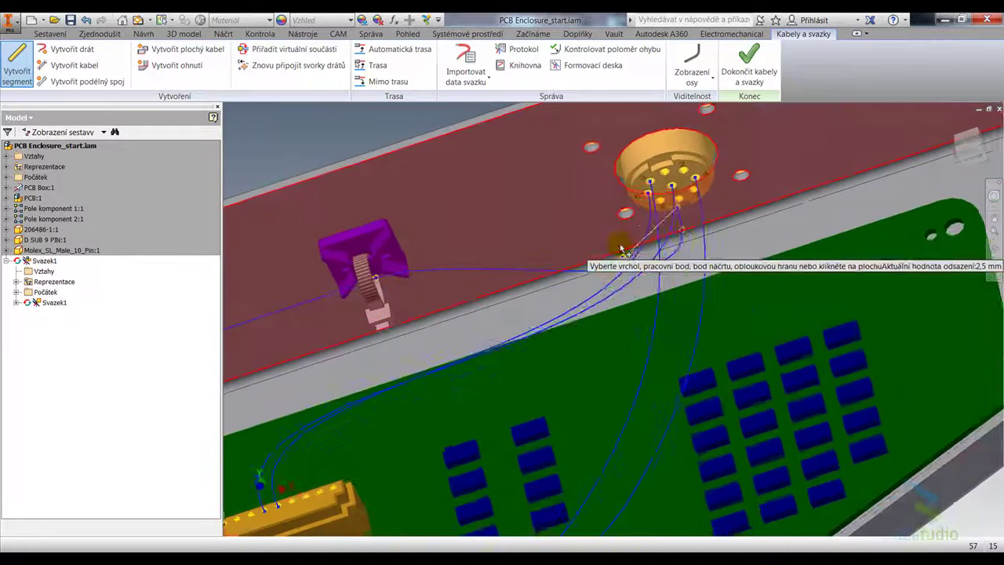
{"action": "right_click", "coordinate": [619, 237]}
{"action": "left_click", "coordinate": [635, 240]}
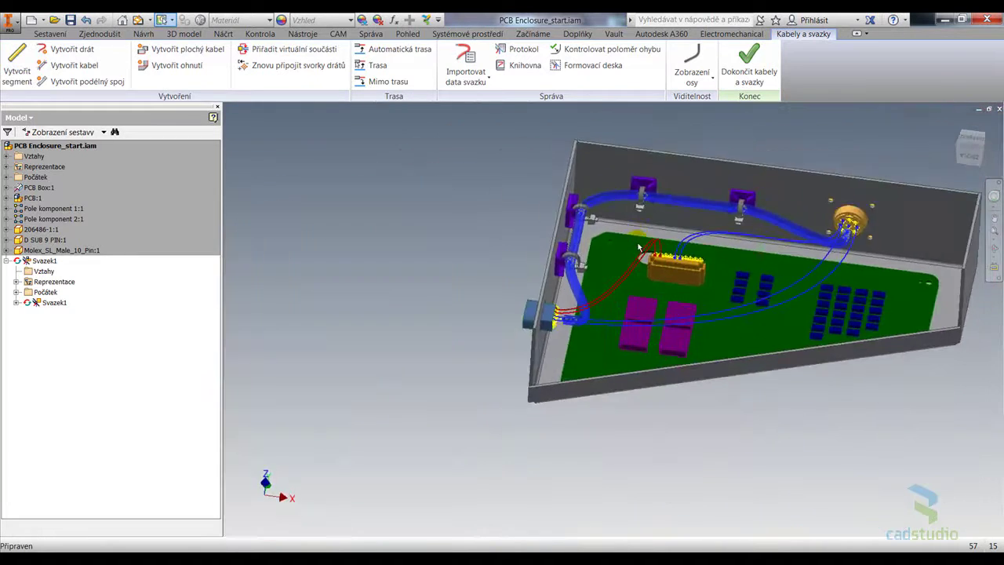
- Orbit and zoom around the enclosure to review the bundle along the wall clips
{"action": "mouse_move", "coordinate": [638, 248]}
{"action": "middle_mouse_down", "text": "shift"}
{"action": "mouse_move", "coordinate": [452, 308]}
{"action": "mouse_move", "coordinate": [774, 233]}
{"action": "mouse_move", "coordinate": [521, 174]}
{"action": "middle_mouse_up", "text": "shift"}
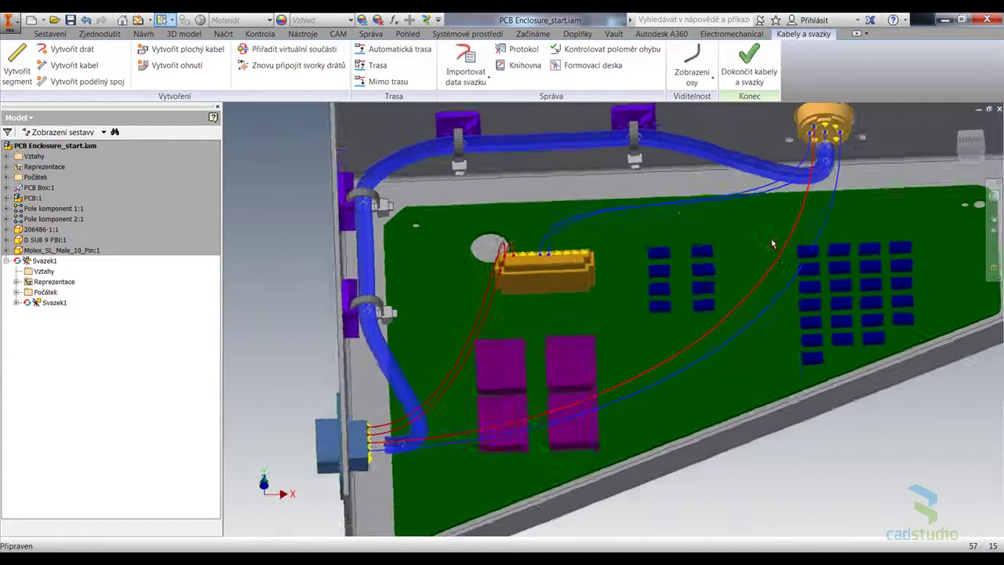
{"action": "middle_click_drag", "start_coordinate": [522, 174], "coordinate": [537, 298], "text": "shift"}
{"action": "scroll", "coordinate": [537, 298], "scroll_direction": "up", "scroll_amount": 5}
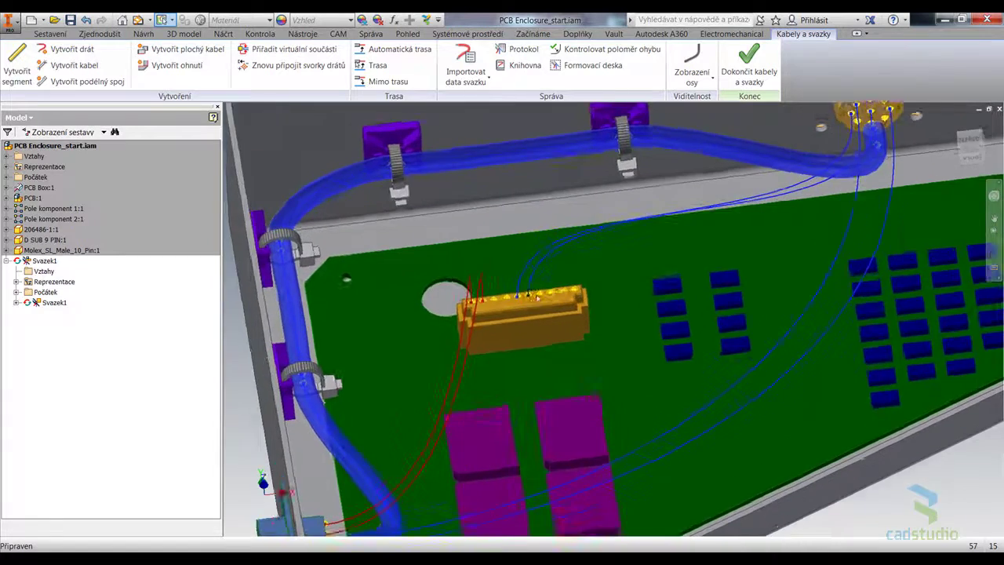
{"action": "middle_click_drag", "start_coordinate": [542, 331], "coordinate": [502, 353], "text": "shift"}
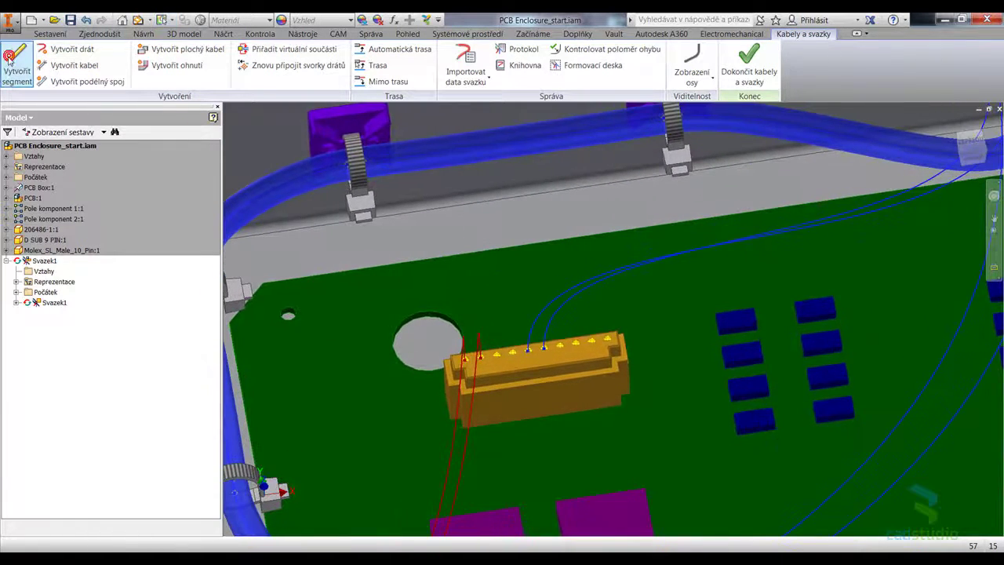
- Start the new segment on the existing bundle and set a 5 mm segment offset
{"action": "left_click", "coordinate": [498, 148]}
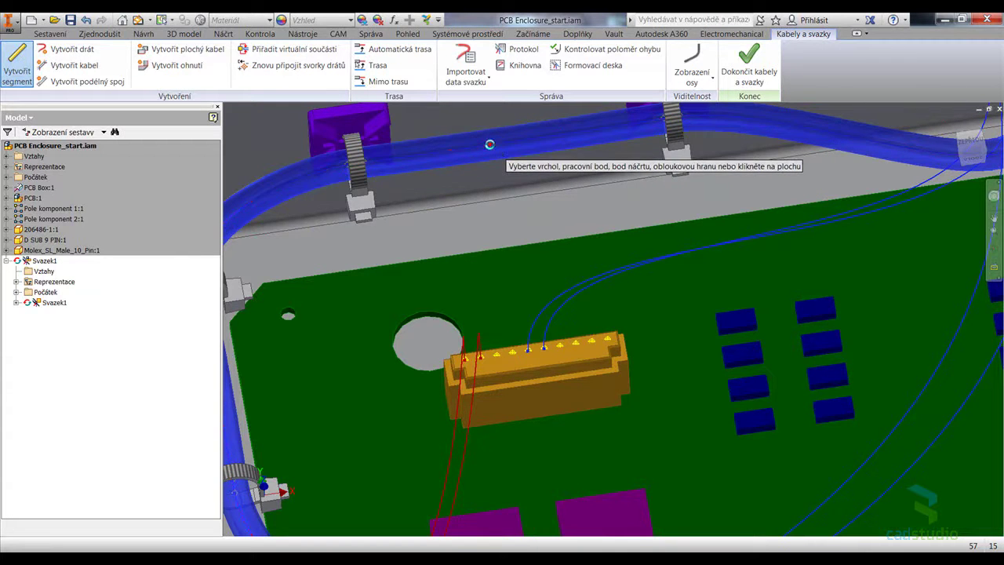
{"action": "mouse_move", "coordinate": [489, 157]}
{"action": "middle_mouse_down", "text": "shift"}
{"action": "mouse_move", "coordinate": [518, 349]}
{"action": "mouse_move", "coordinate": [510, 388]}
{"action": "mouse_move", "coordinate": [469, 421]}
{"action": "middle_mouse_up", "text": "shift"}
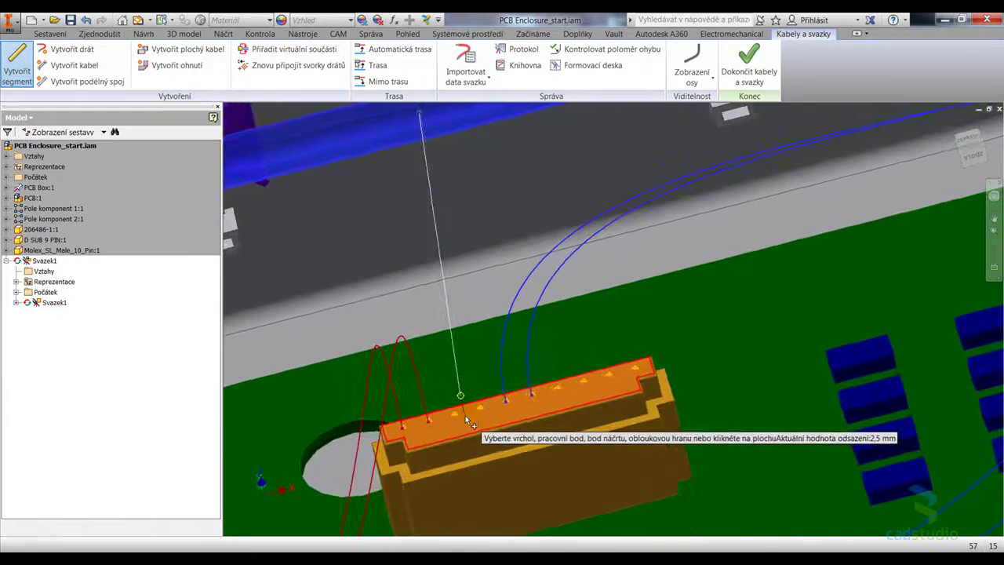
{"action": "middle_click_drag", "start_coordinate": [469, 422], "coordinate": [469, 417], "text": "shift"}
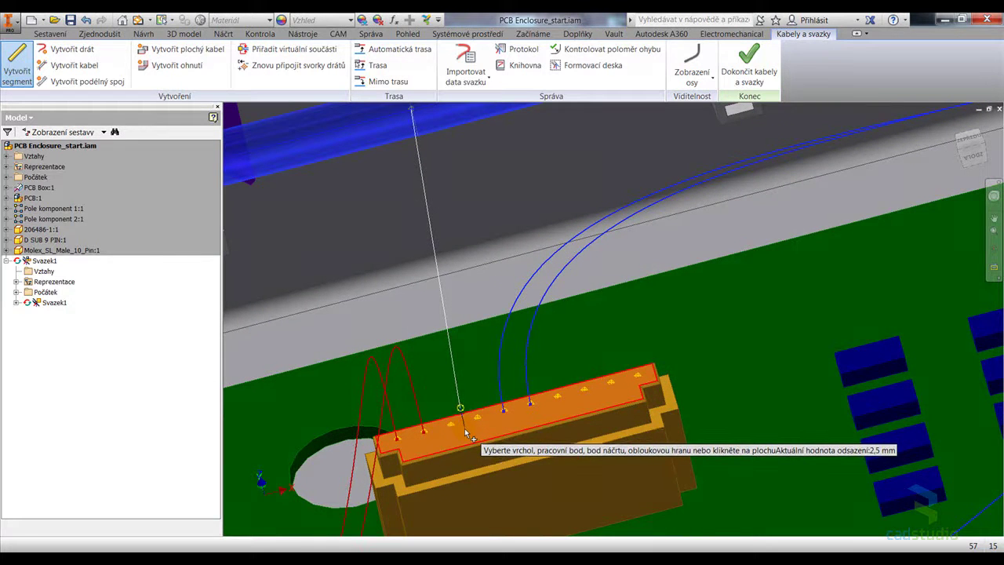
{"action": "middle_click_drag", "start_coordinate": [465, 430], "coordinate": [477, 430], "text": "shift"}
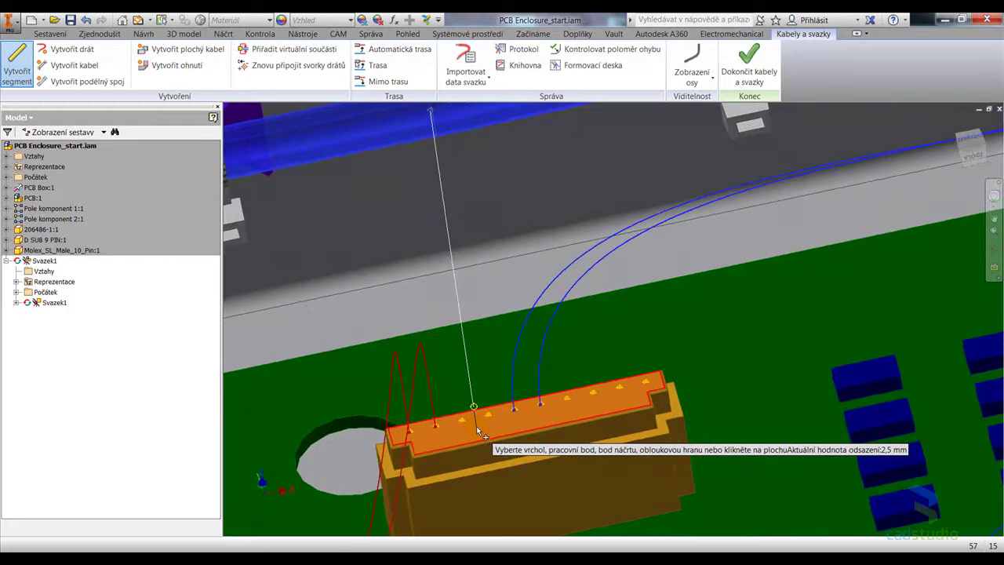
{"action": "right_click", "coordinate": [477, 430]}
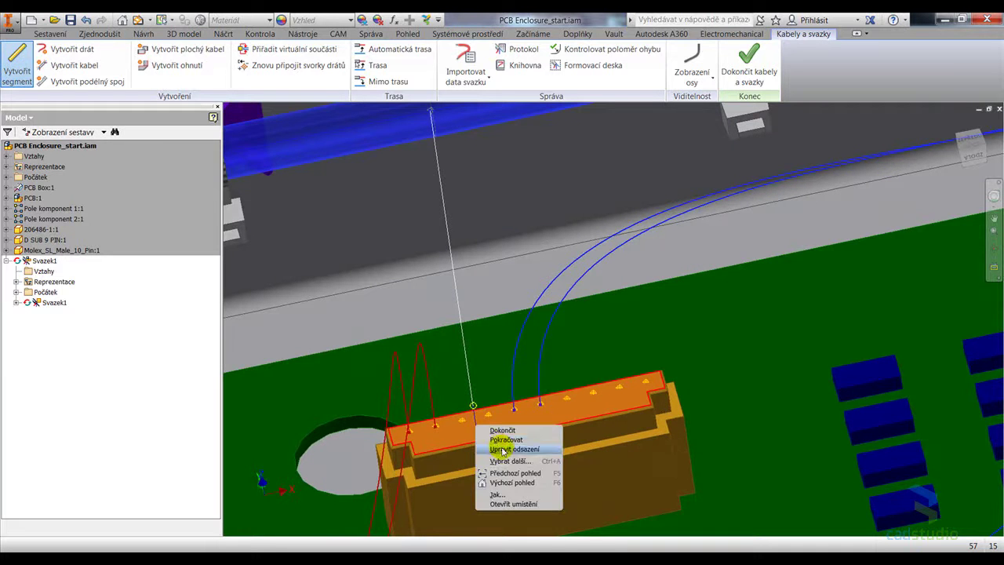
{"action": "left_click", "coordinate": [502, 449]}
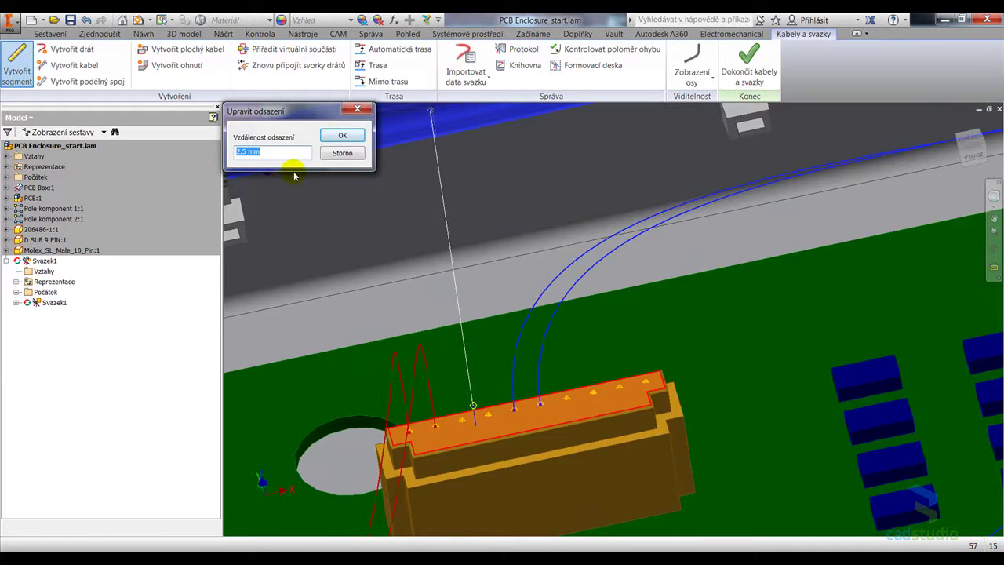
{"action": "type", "text": "5"}
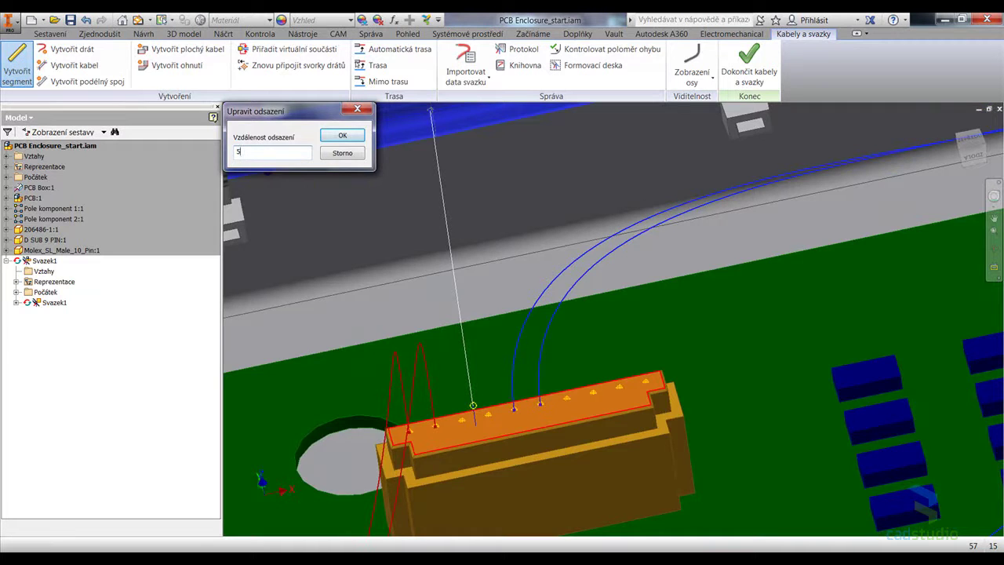
{"action": "left_click", "coordinate": [343, 136]}
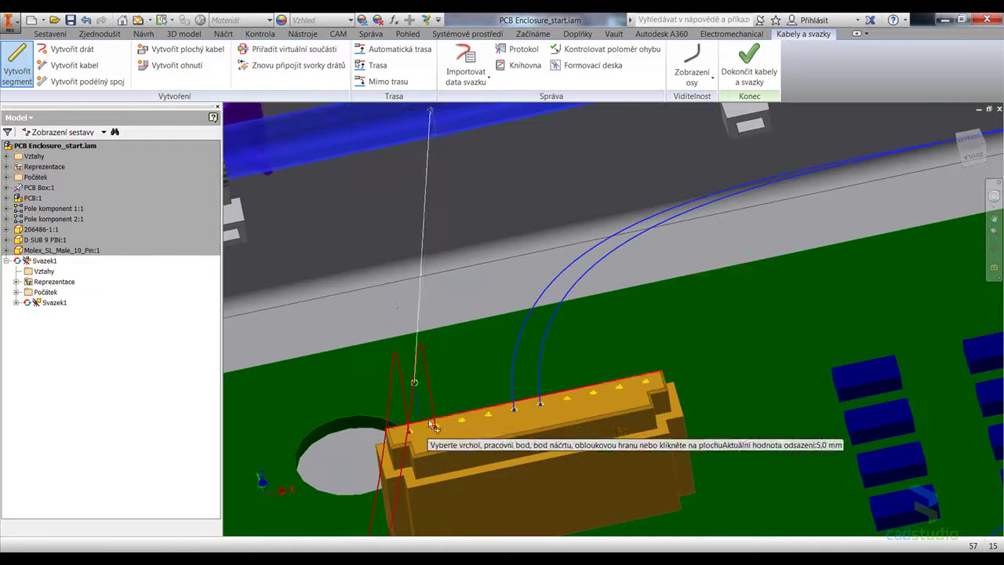
- Place the segment's end point at the Molex connector and finish the segment
{"action": "left_click", "coordinate": [508, 424]}
{"action": "middle_click_drag", "start_coordinate": [509, 411], "coordinate": [525, 390], "text": "shift"}
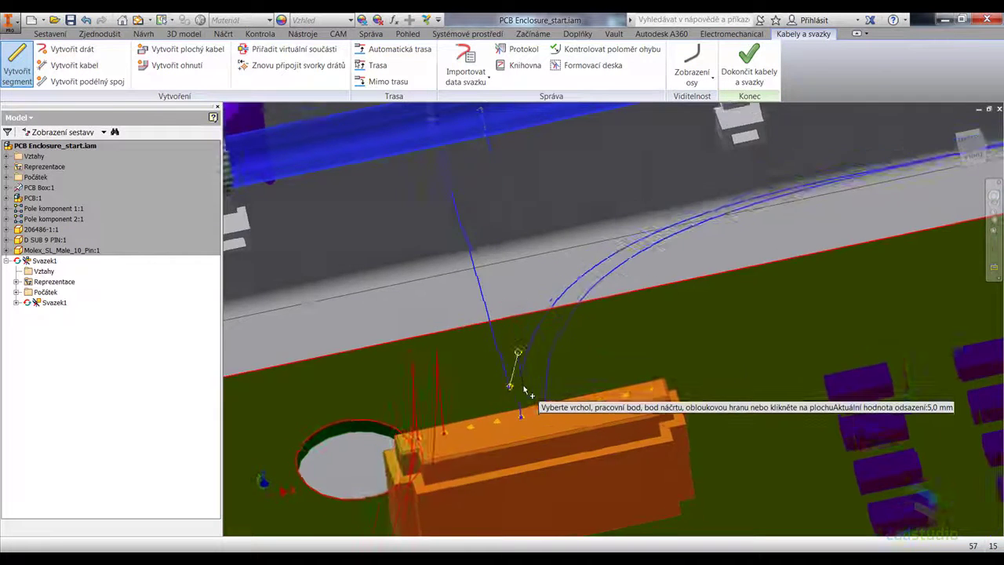
{"action": "right_click", "coordinate": [525, 380]}
{"action": "left_click", "coordinate": [551, 381]}
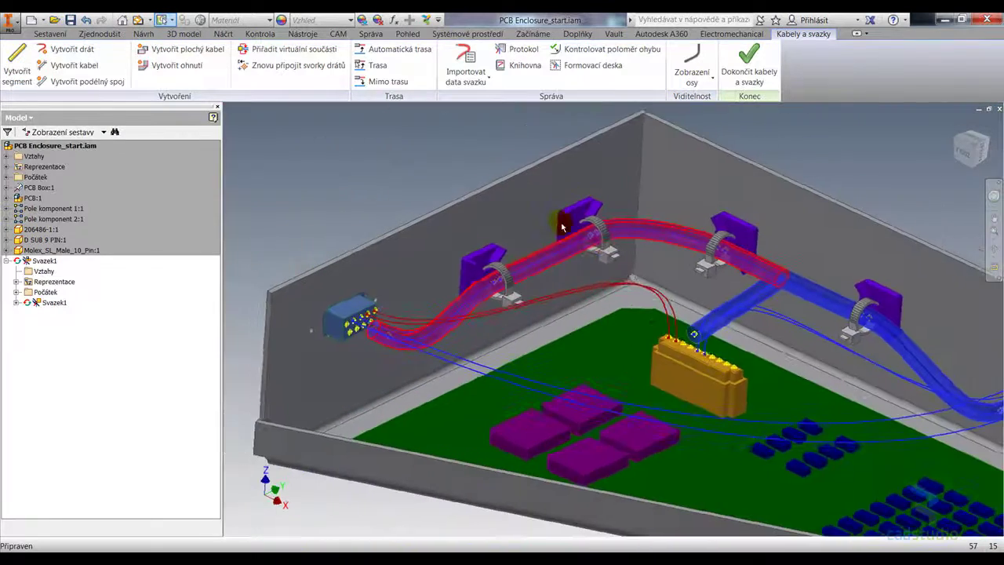
- Route the selected wire through the bundle, starting at the segment near the D-SUB connector
{"action": "left_click", "coordinate": [321, 211]}
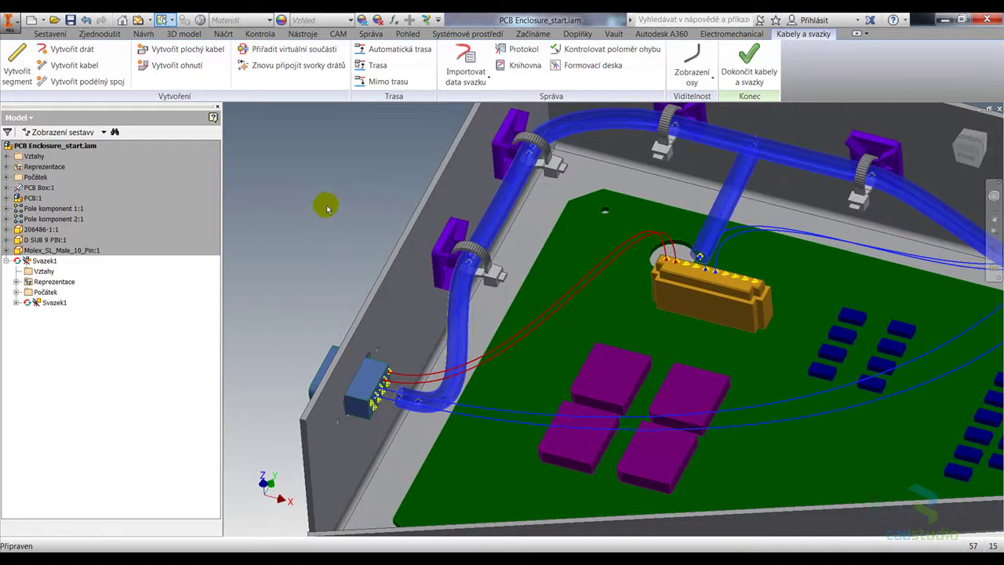
{"action": "left_click", "coordinate": [382, 67]}
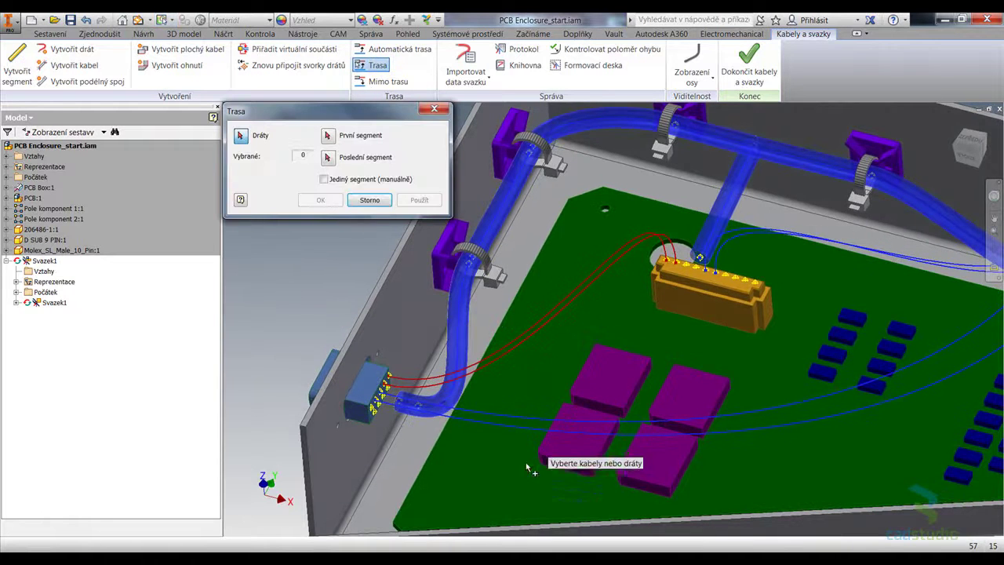
{"action": "left_click", "coordinate": [479, 365]}
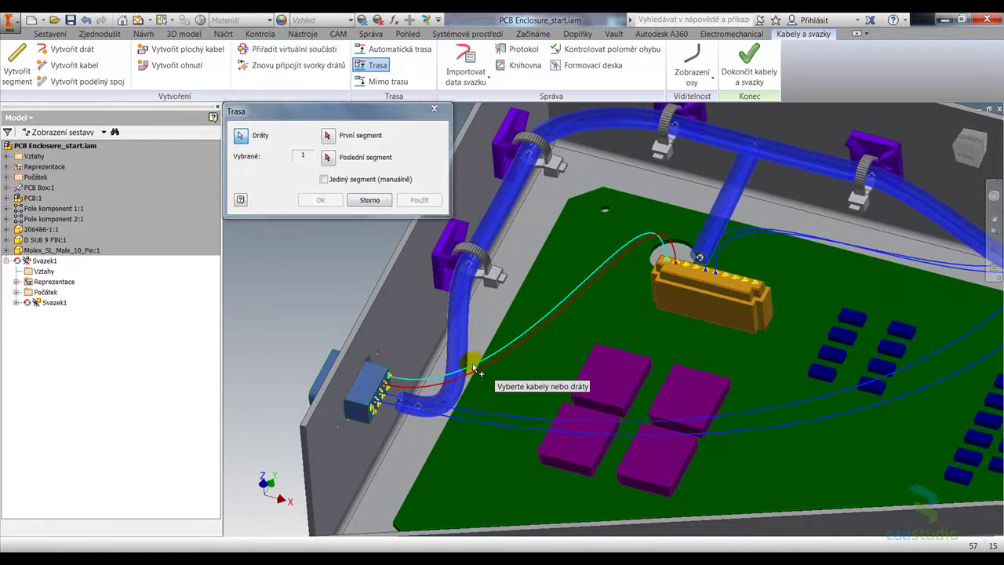
{"action": "left_click", "coordinate": [331, 138]}
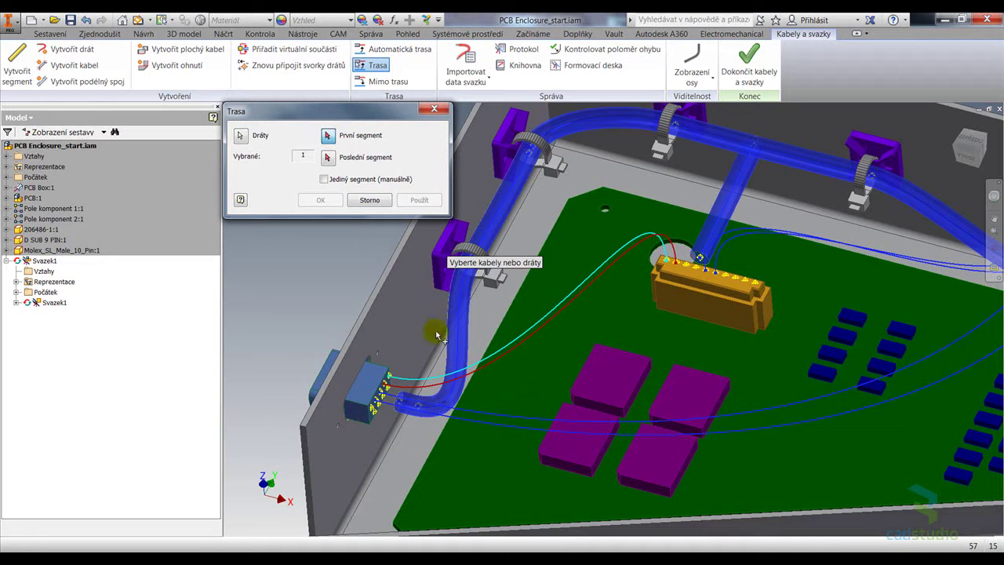
{"action": "left_click", "coordinate": [457, 342]}
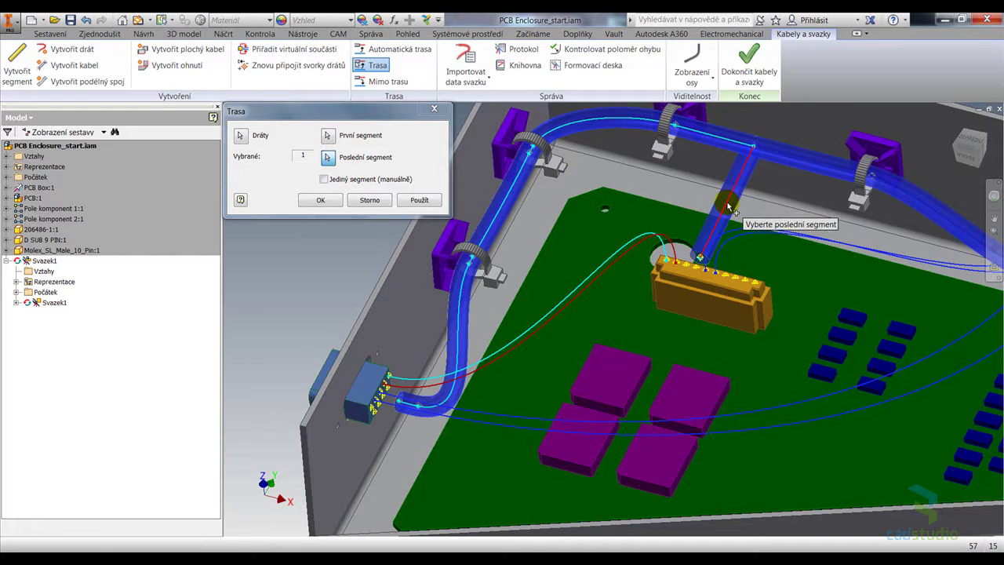
{"action": "left_click", "coordinate": [322, 201]}
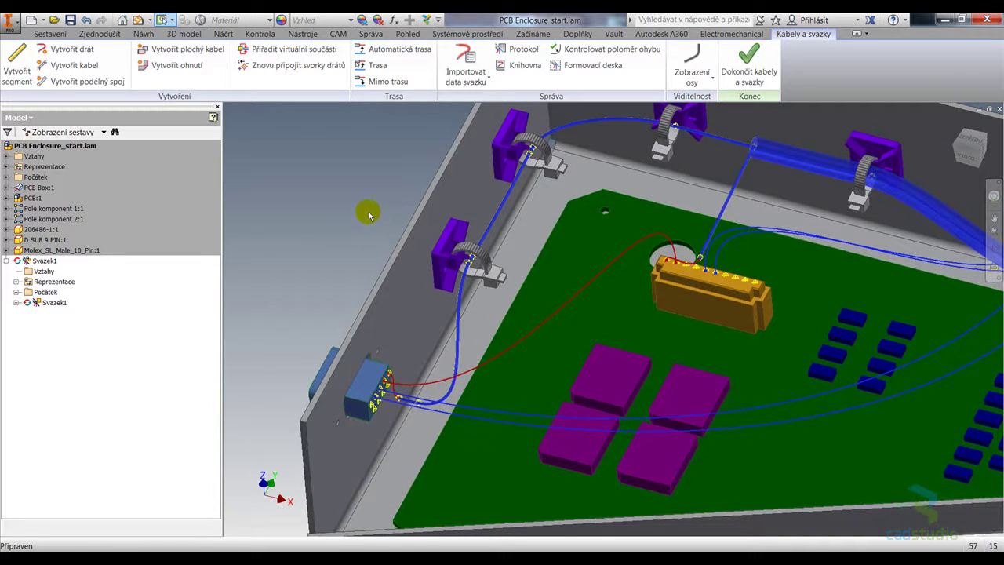
- Auto-route all unrouted wires, then orbit to inspect the bundle at the D-SUB connector
{"action": "left_click", "coordinate": [400, 52]}
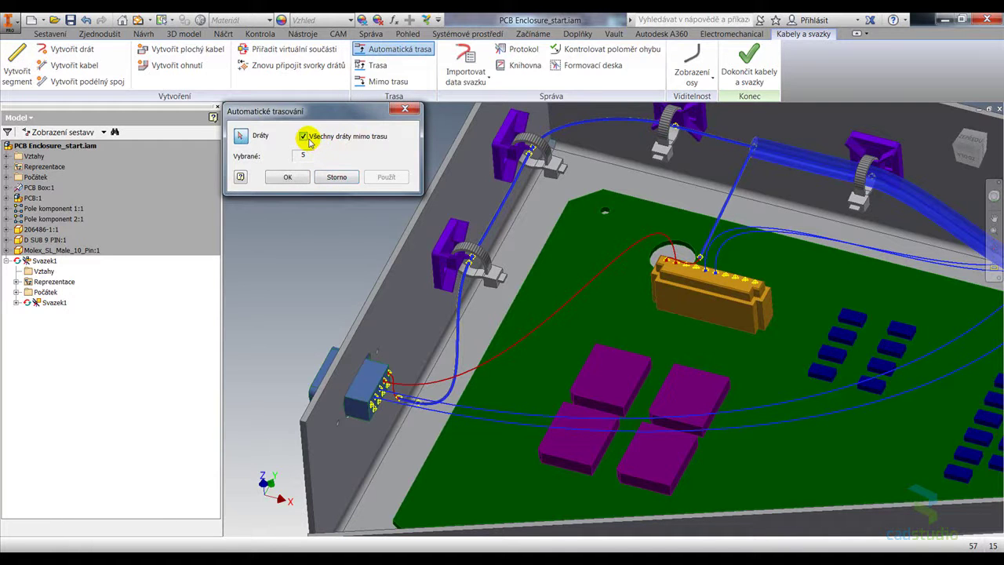
{"action": "left_click", "coordinate": [301, 177]}
{"action": "middle_click_drag", "start_coordinate": [719, 294], "coordinate": [893, 246], "text": "shift"}
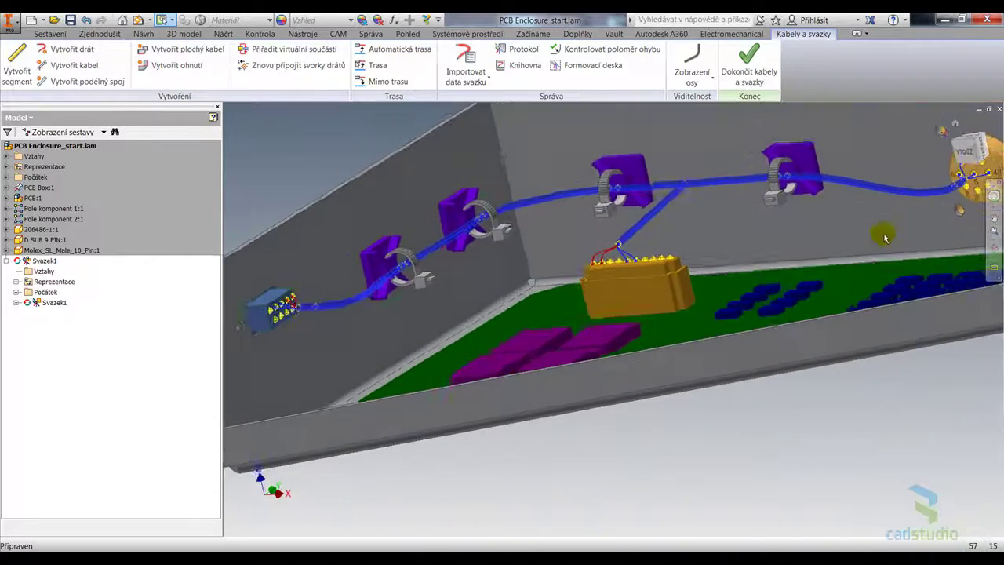
{"action": "mouse_move", "coordinate": [928, 230]}
{"action": "middle_mouse_down", "text": "shift"}
{"action": "mouse_move", "coordinate": [308, 314]}
{"action": "mouse_move", "coordinate": [375, 371]}
{"action": "mouse_move", "coordinate": [433, 369]}
{"action": "mouse_move", "coordinate": [520, 326]}
{"action": "middle_mouse_up", "text": "shift"}
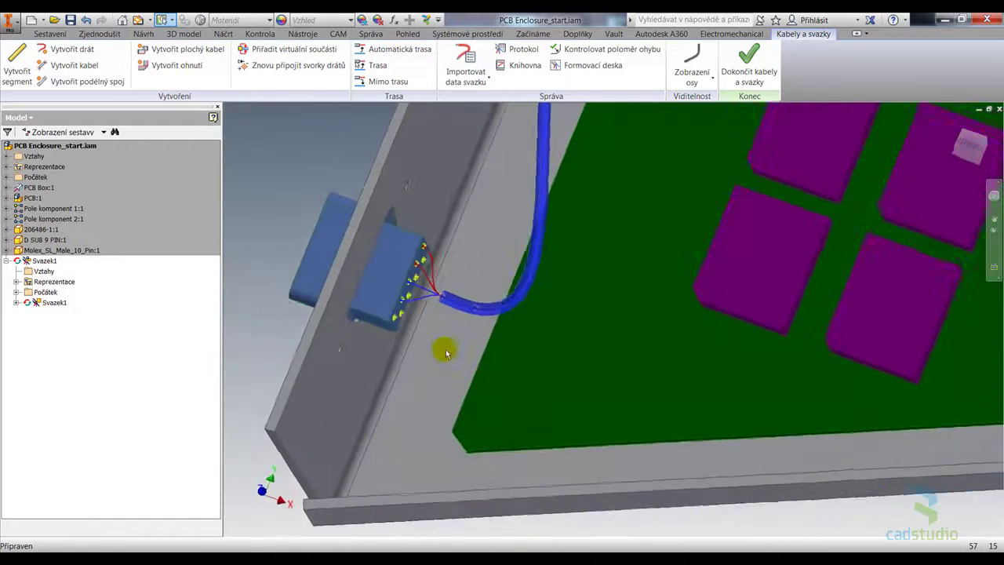
- Add one point on the bundle bend beside the D-SUB connector
{"action": "right_click", "coordinate": [507, 289]}
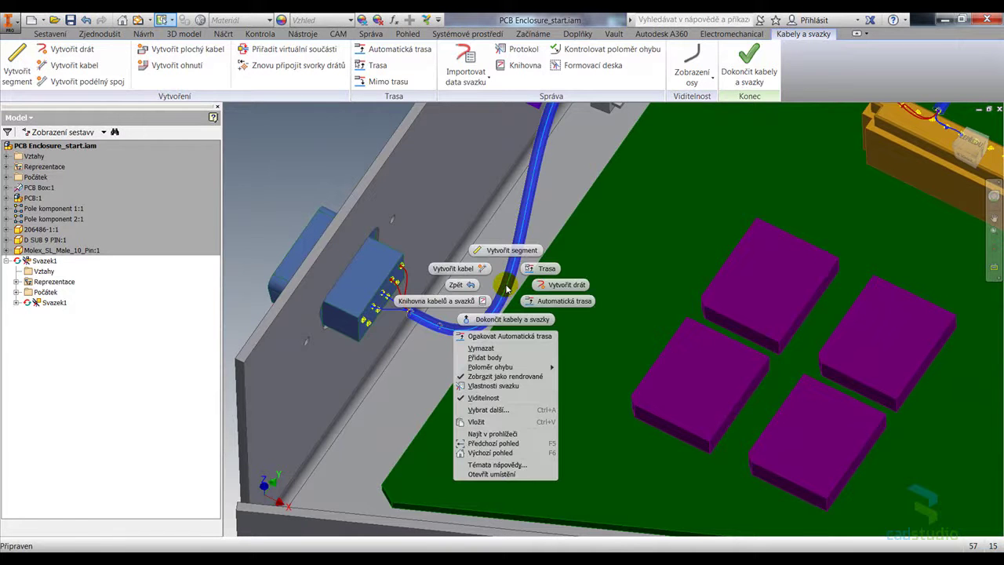
{"action": "left_click", "coordinate": [504, 357]}
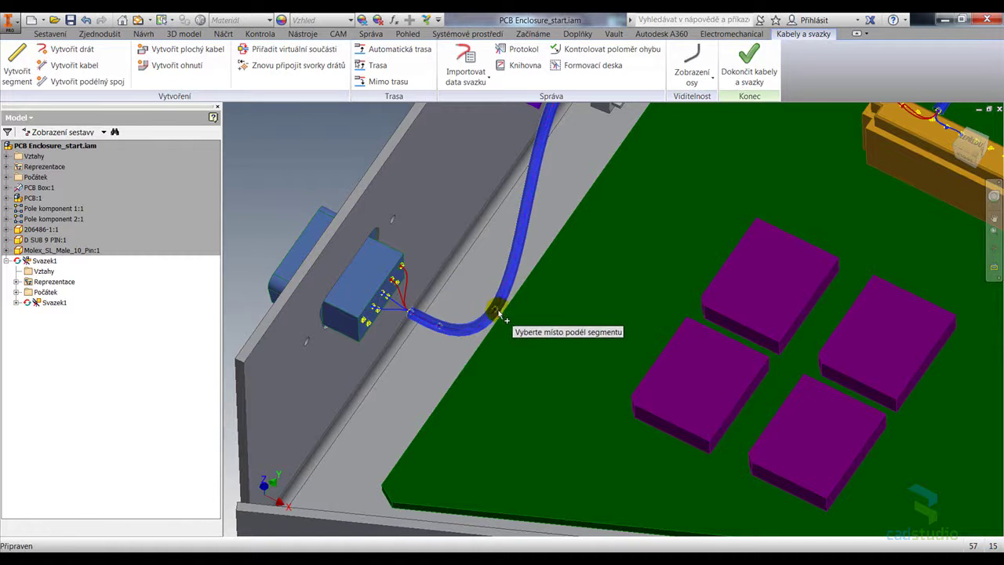
{"action": "right_click", "coordinate": [394, 244]}
{"action": "left_click", "coordinate": [441, 287]}
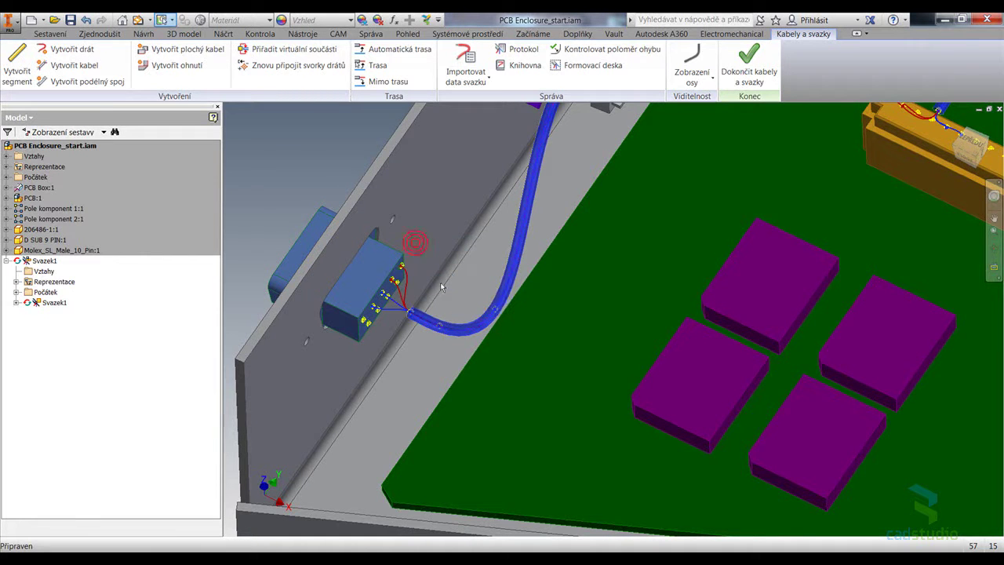
- Move the new bundle point up along Y and sideways along X, then apply
{"action": "right_click", "coordinate": [497, 311]}
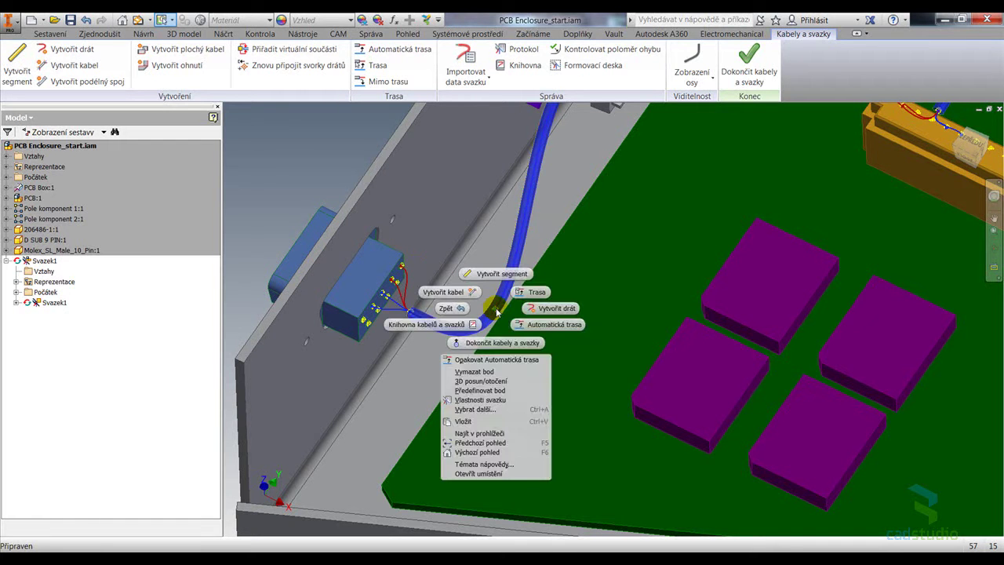
{"action": "left_click", "coordinate": [491, 380]}
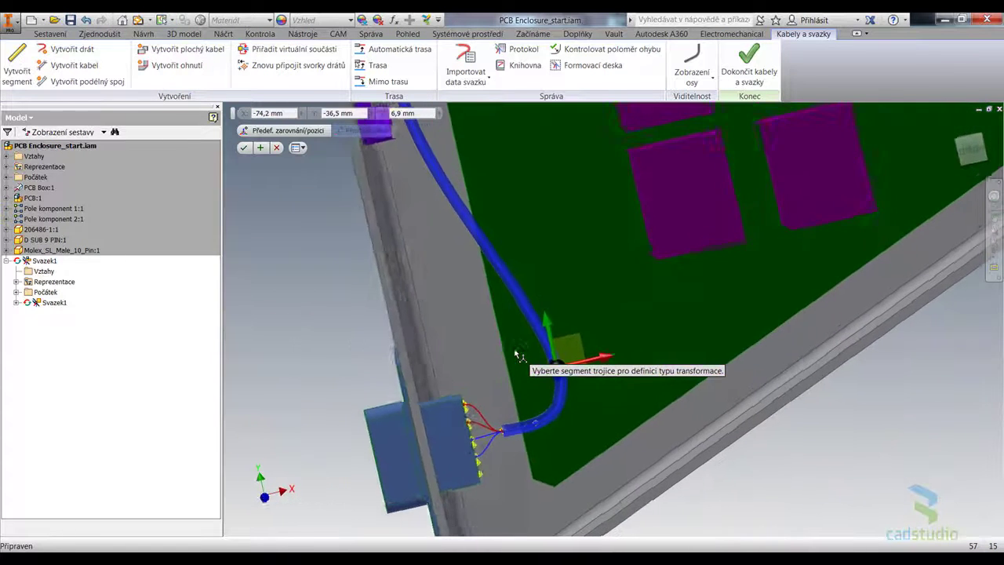
{"action": "mouse_move", "coordinate": [556, 322]}
{"action": "left_mouse_down"}
{"action": "mouse_move", "coordinate": [555, 304]}
{"action": "mouse_move", "coordinate": [551, 320]}
{"action": "left_mouse_up"}
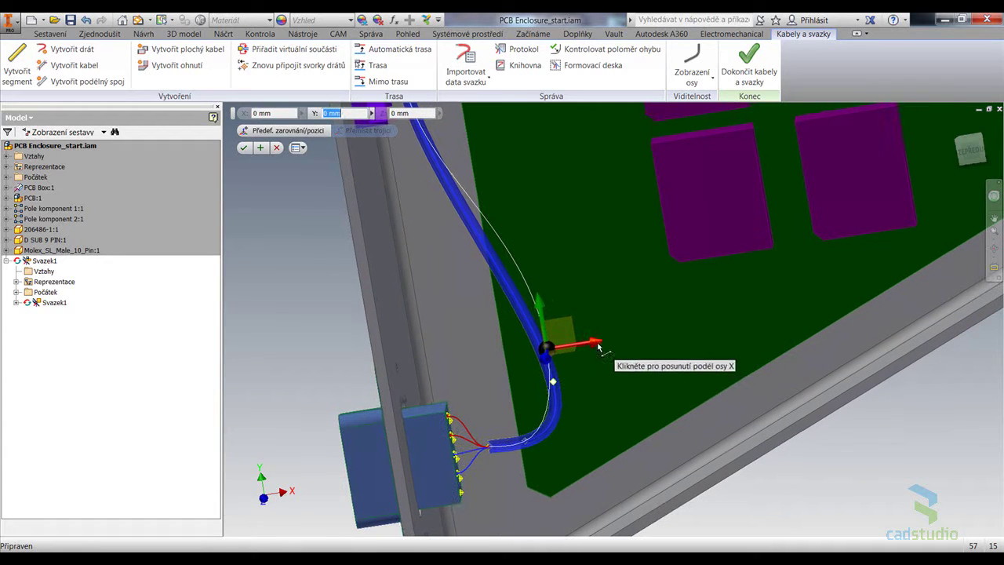
{"action": "left_click_drag", "start_coordinate": [596, 346], "coordinate": [556, 355]}
{"action": "key", "text": "F6"}
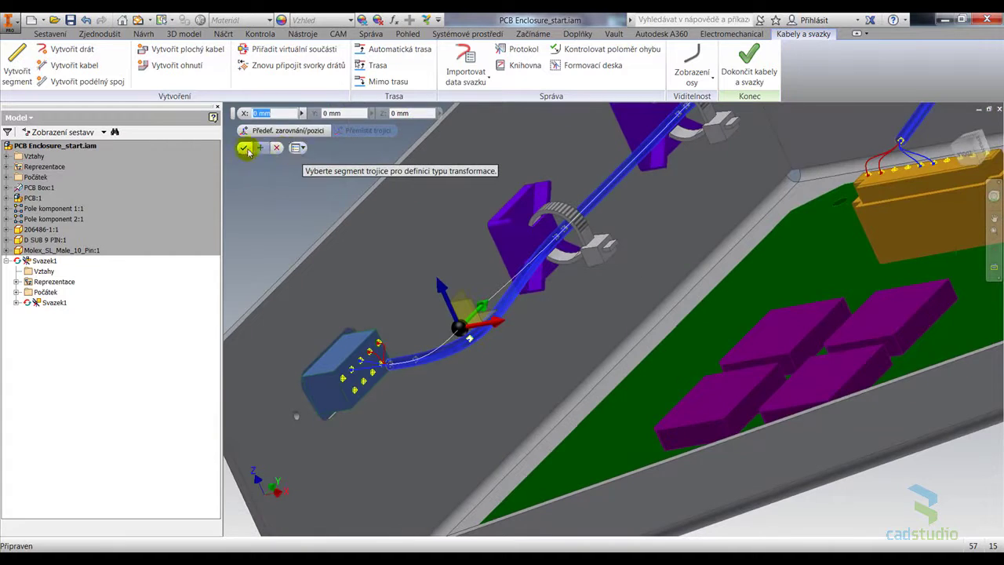
{"action": "left_click", "coordinate": [243, 147]}
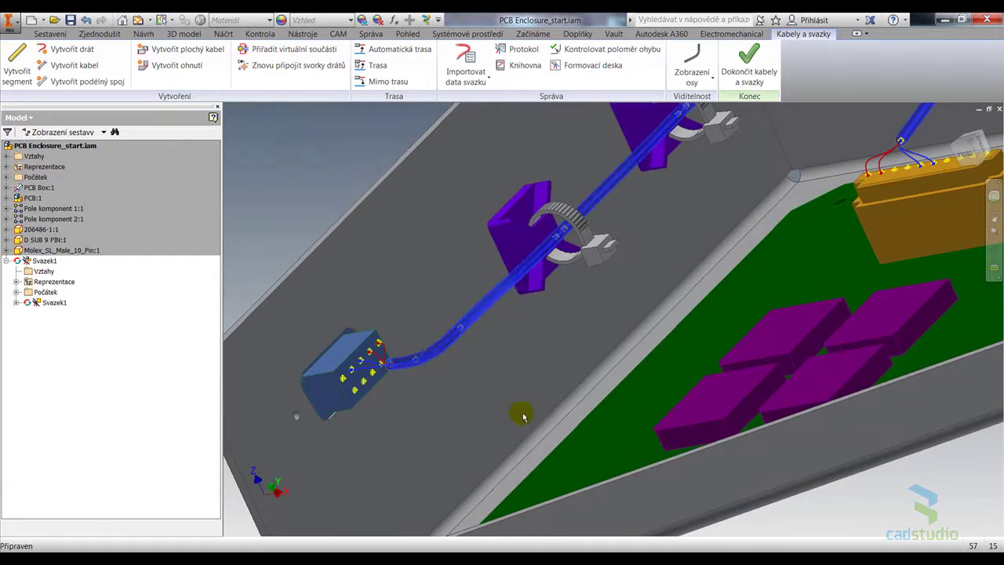
- Add one point on the bundle curve at the wall clips
{"action": "mouse_move", "coordinate": [523, 417]}
{"action": "middle_mouse_down", "text": "shift"}
{"action": "mouse_move", "coordinate": [704, 226]}
{"action": "mouse_move", "coordinate": [692, 199]}
{"action": "middle_mouse_up", "text": "shift"}
{"action": "right_click", "coordinate": [691, 182]}
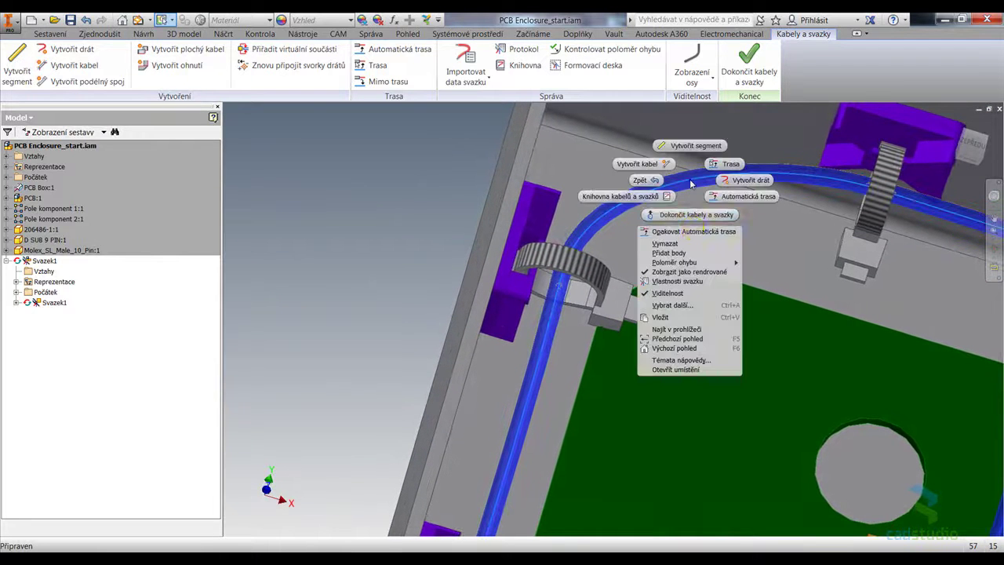
{"action": "left_click", "coordinate": [684, 253]}
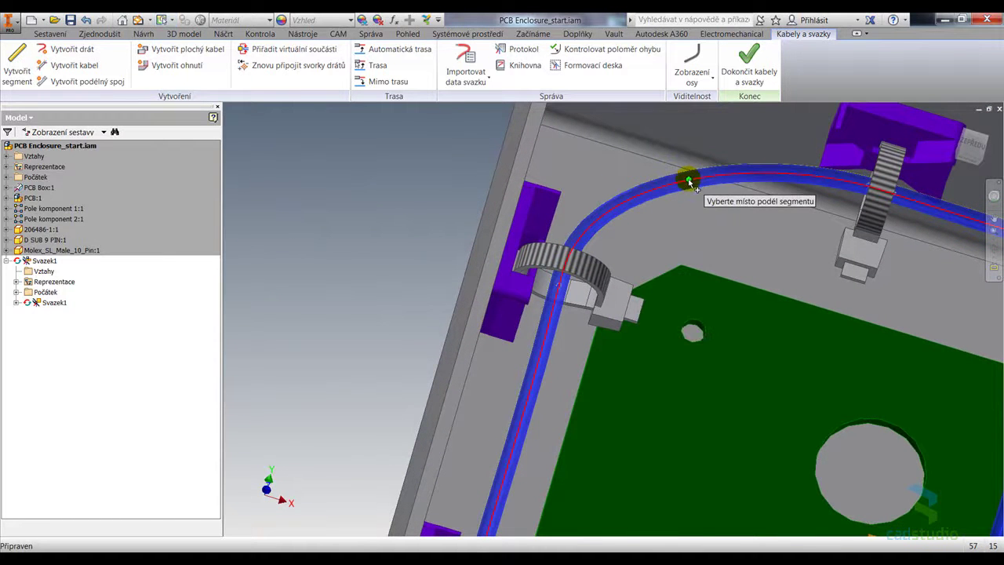
{"action": "right_click", "coordinate": [688, 182]}
{"action": "left_click", "coordinate": [708, 192]}
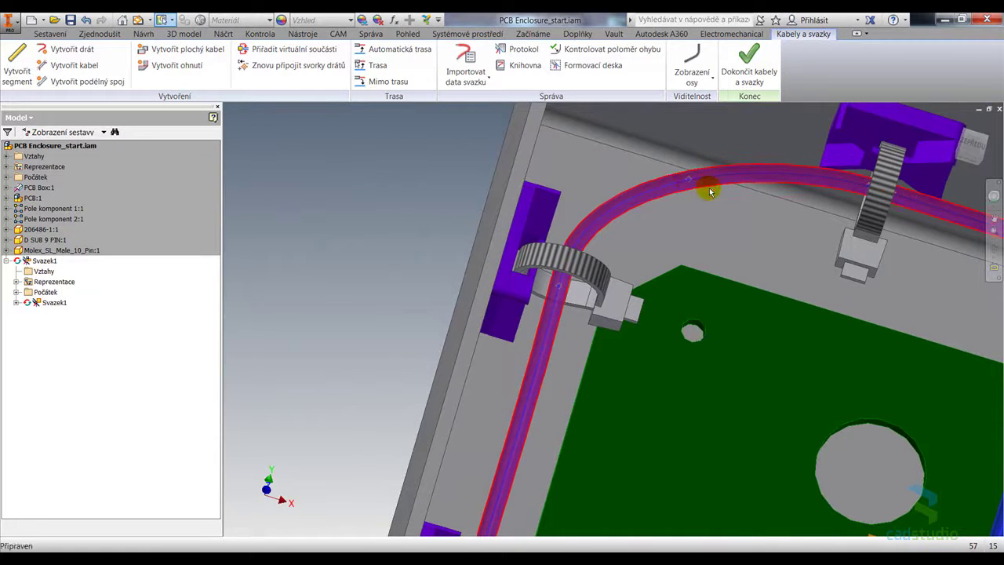
- Move the new point to reroute the bundle curve, confirm, and view the whole enclosure
{"action": "right_click", "coordinate": [688, 181]}
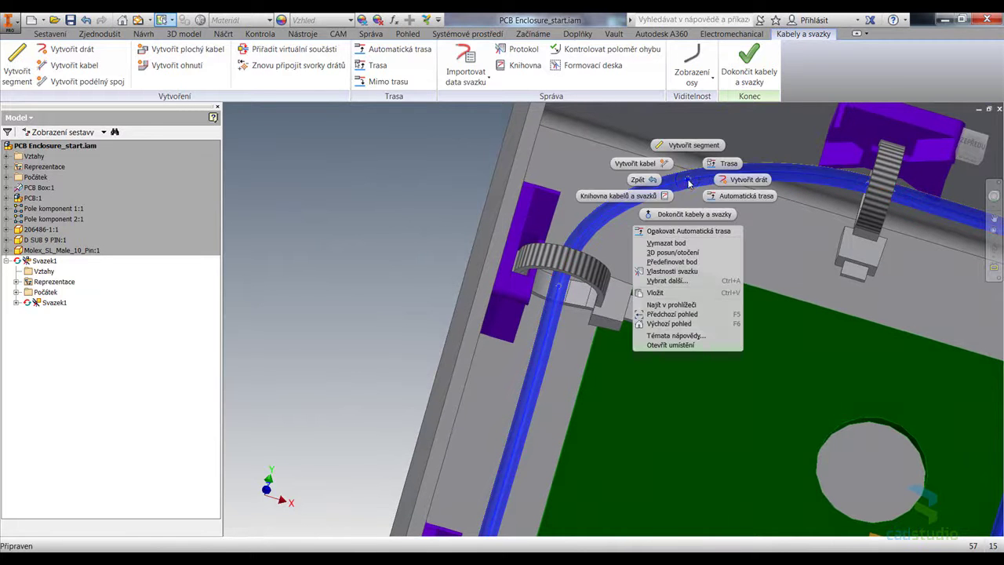
{"action": "left_click", "coordinate": [676, 252]}
{"action": "middle_click_drag", "start_coordinate": [685, 242], "coordinate": [560, 333], "text": "shift"}
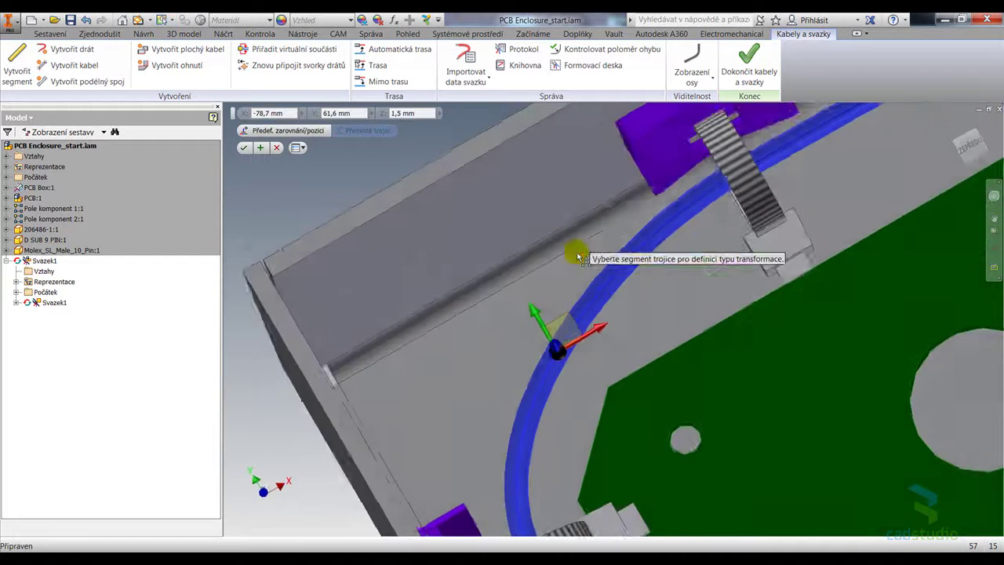
{"action": "mouse_move", "coordinate": [527, 299]}
{"action": "left_mouse_down"}
{"action": "mouse_move", "coordinate": [584, 325]}
{"action": "mouse_move", "coordinate": [558, 365]}
{"action": "left_mouse_up"}
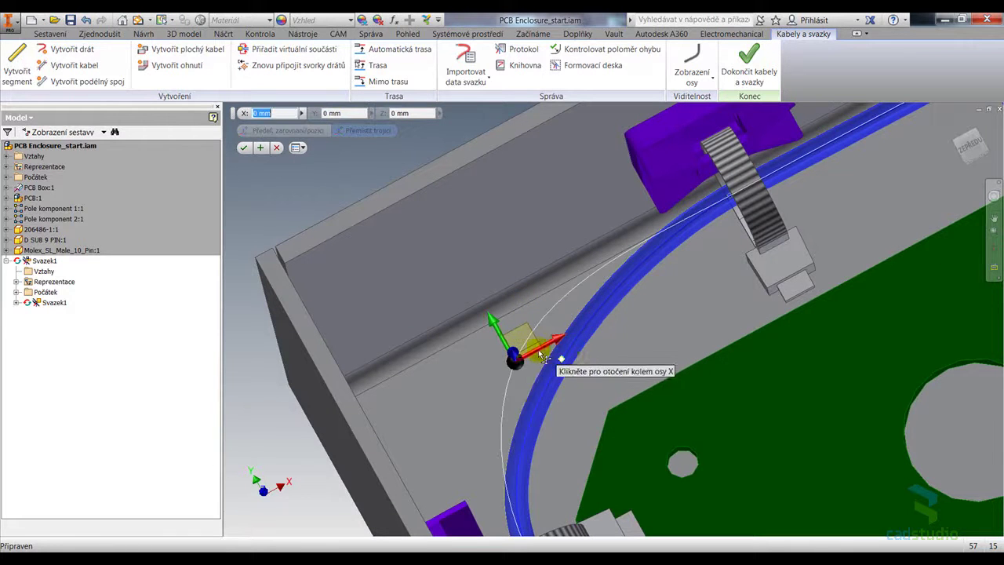
{"action": "left_click", "coordinate": [243, 147]}
{"action": "mouse_move", "coordinate": [332, 231]}
{"action": "middle_mouse_down", "text": "shift"}
{"action": "mouse_move", "coordinate": [652, 354]}
{"action": "mouse_move", "coordinate": [701, 320]}
{"action": "middle_mouse_up", "text": "shift"}
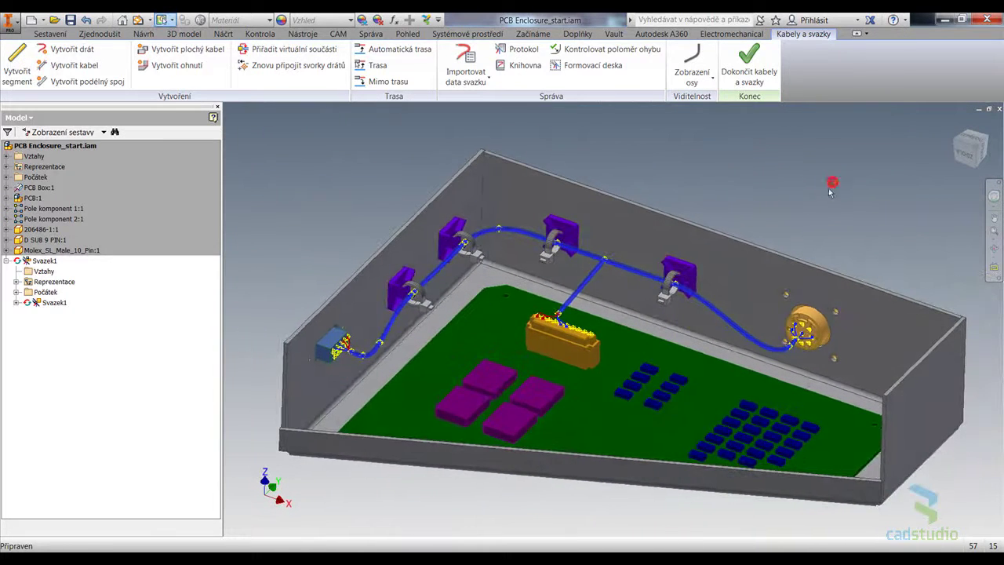
- Finish Cable and Harness to return to the PCB Enclosure_start assembly
{"action": "left_click", "coordinate": [748, 61]}
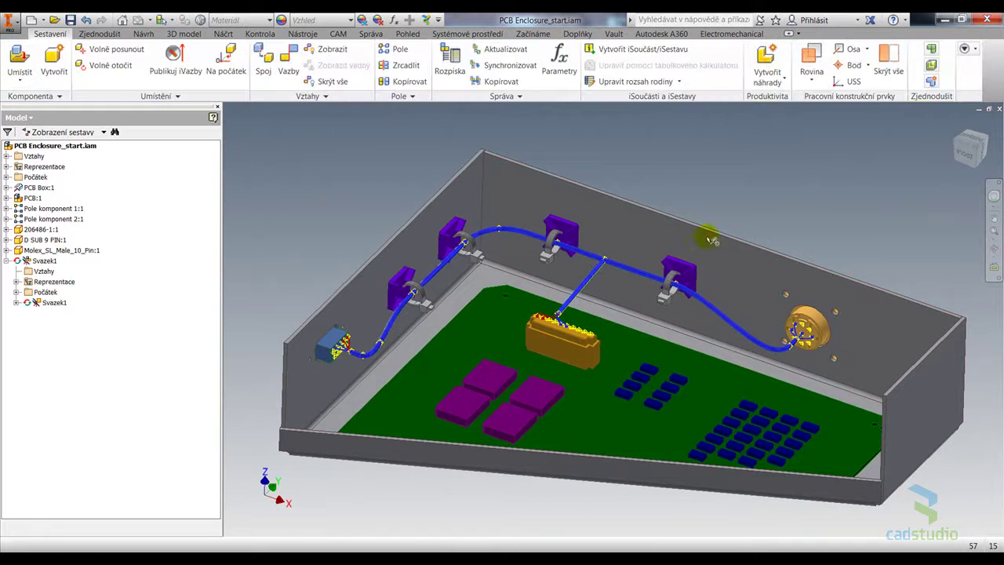